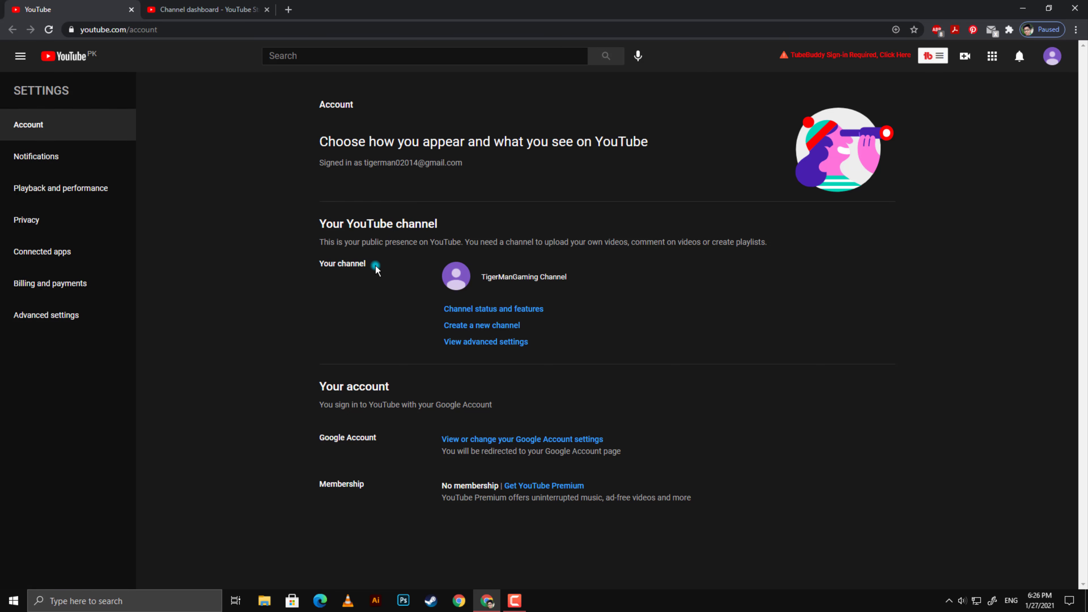
Open the channel status and features page and the advanced settings page in separate tabs, returning to the account settings
click(325, 264)
click(487, 310)
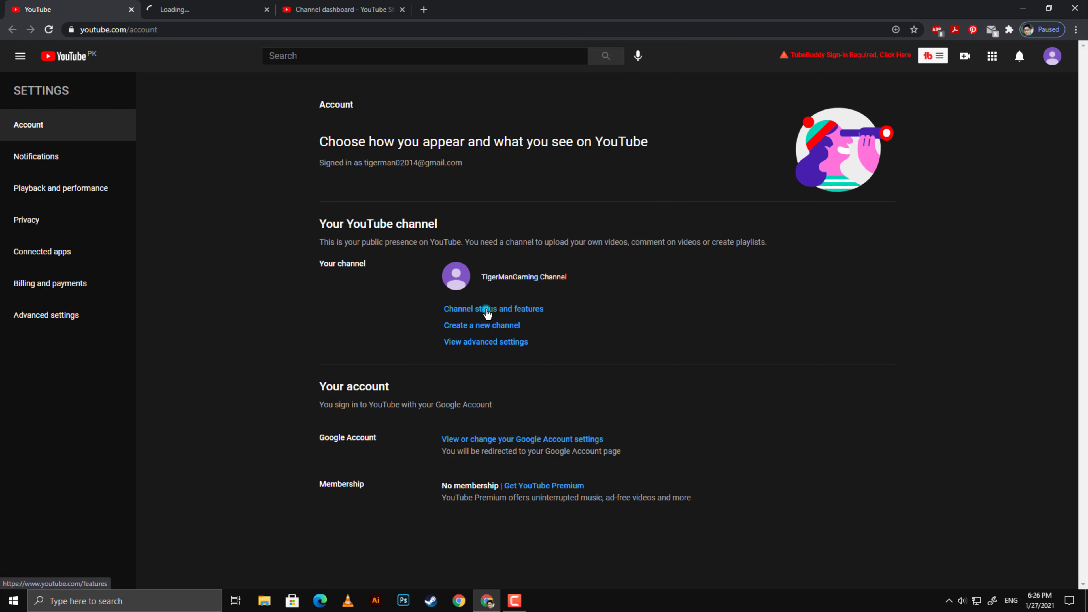
click(459, 324)
click(460, 340)
click(235, 10)
key(ctrl+1)
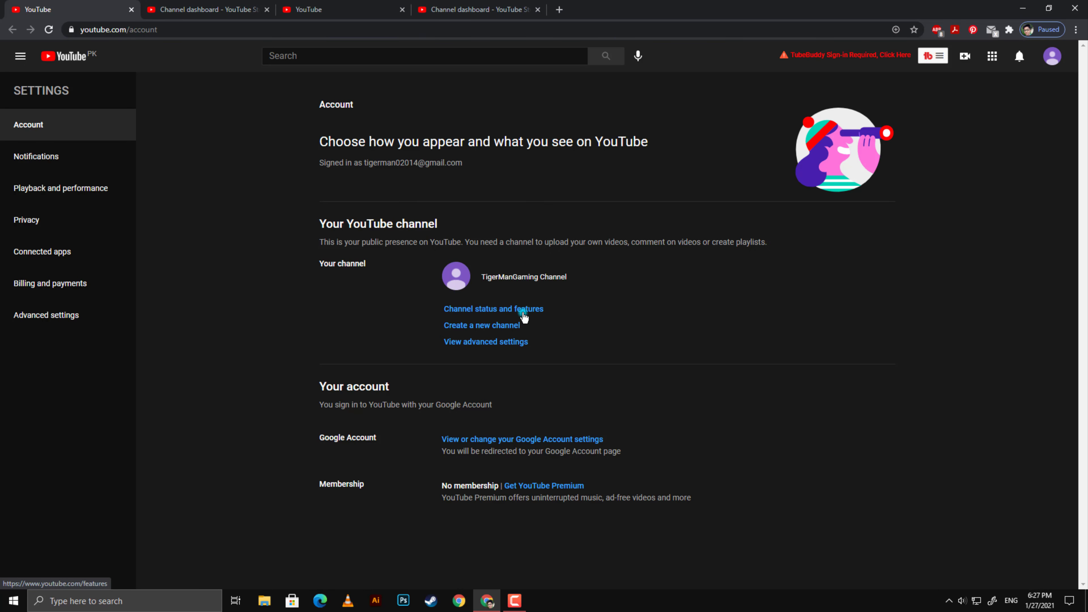
Check the two channel dashboard tabs and close the duplicate one showing feature eligibility
click(200, 5)
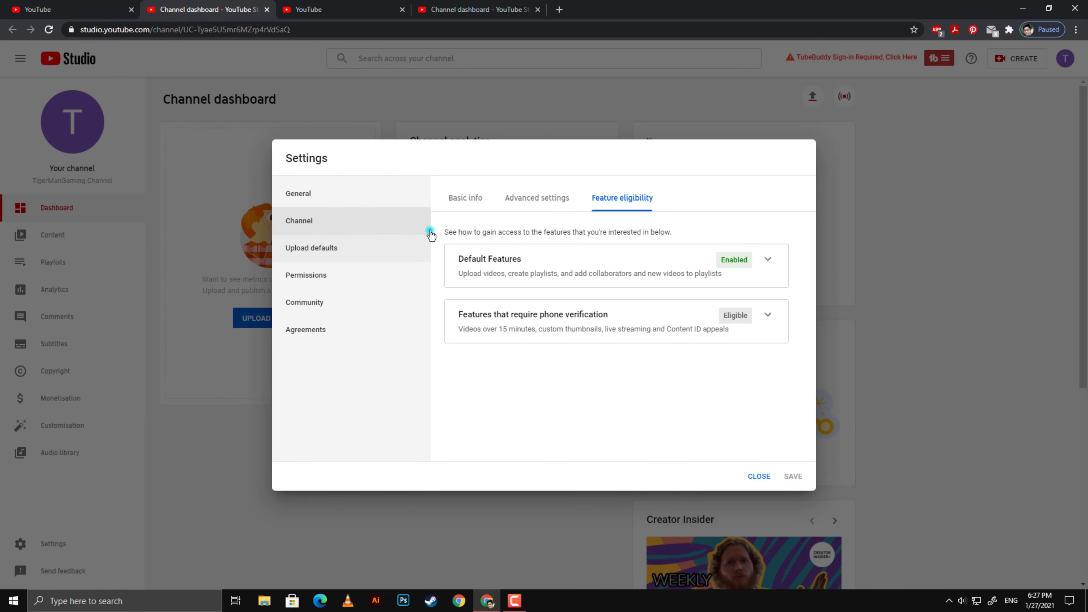
click(498, 5)
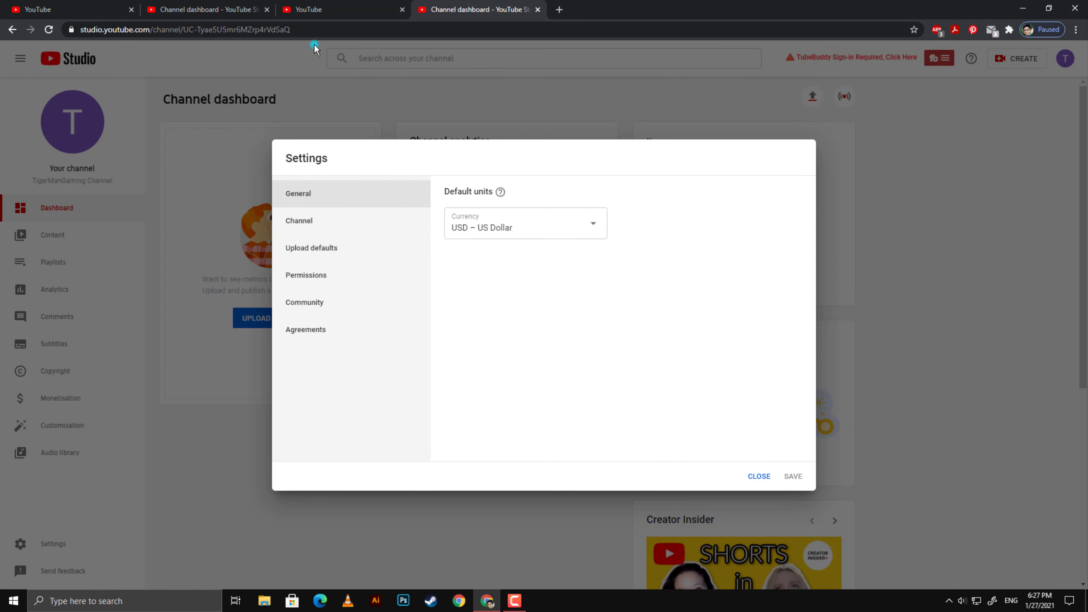
click(214, 5)
middle_click(214, 5)
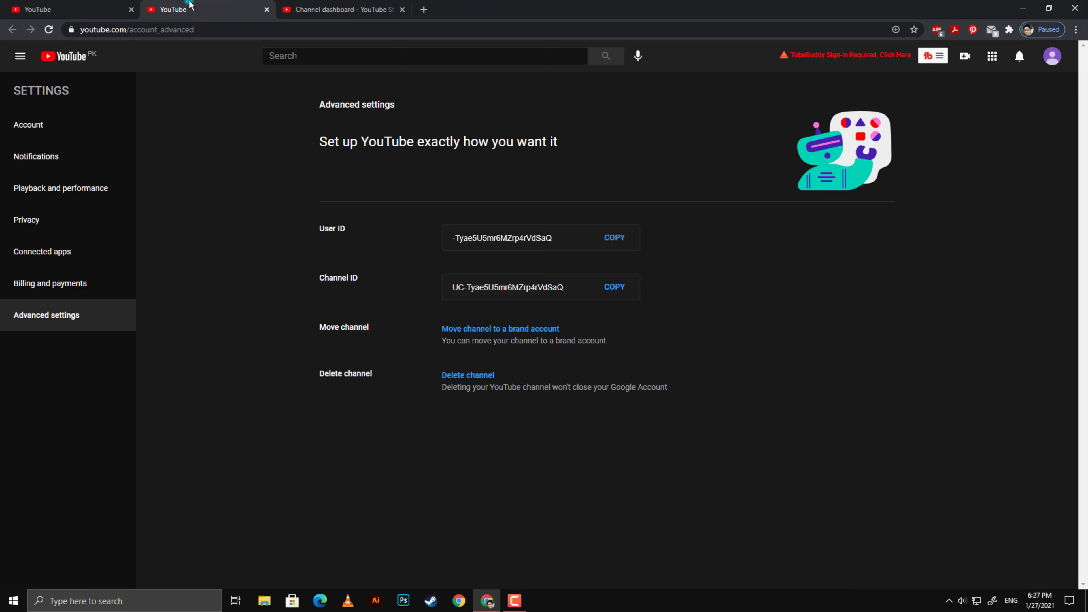
Review the user ID, channel ID and channel move option in the advanced settings, returning to the account settings
click(43, 3)
click(187, 7)
click(317, 226)
click(343, 324)
click(55, 6)
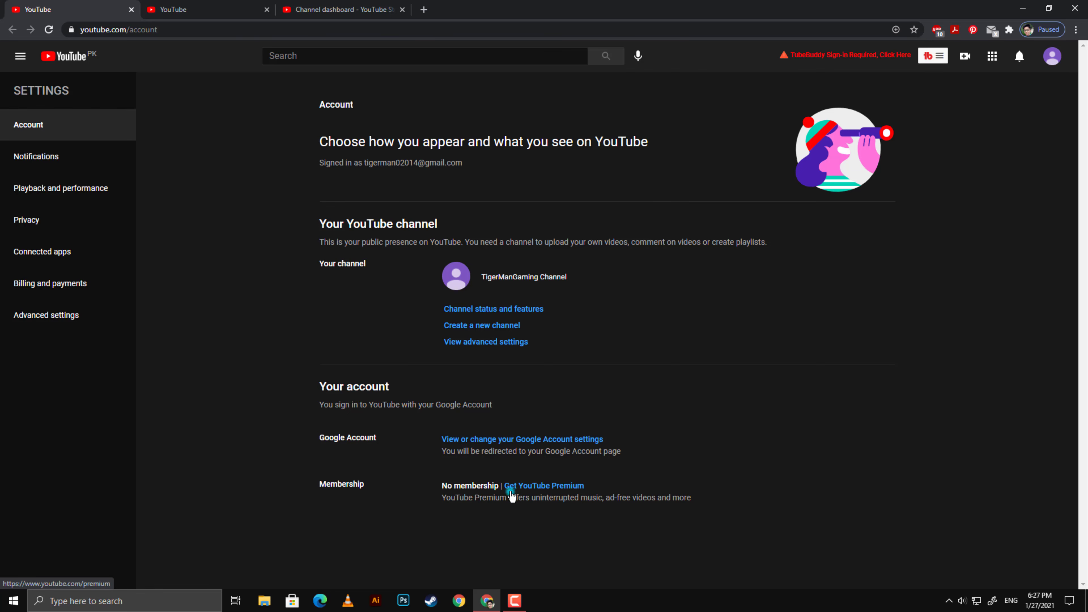
In the notification settings, turn on creator updates and announcements emails and switch them off again
click(80, 162)
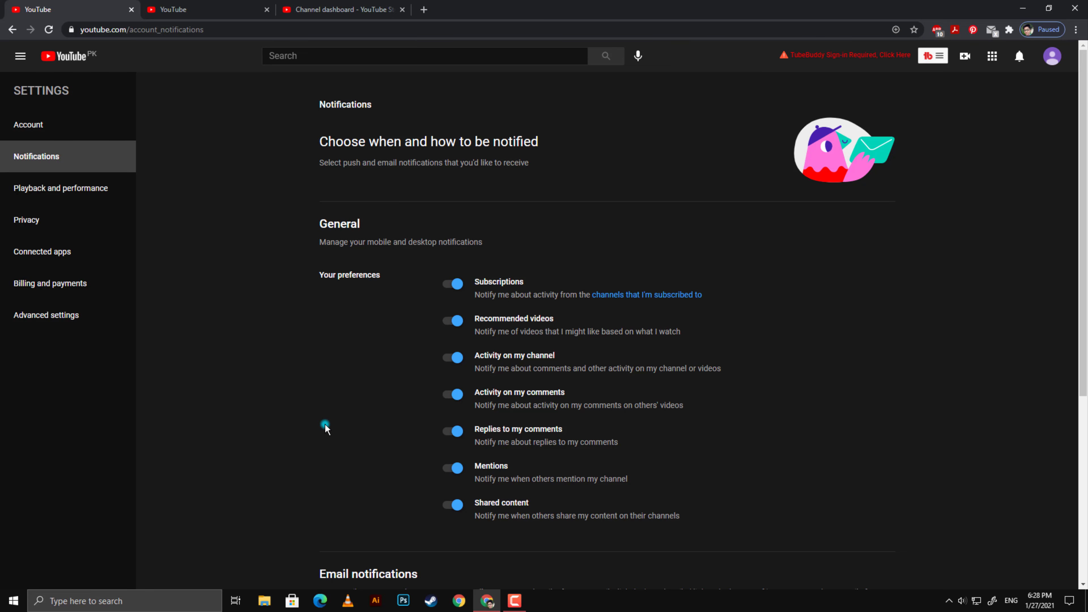
scroll(356, 326, down, 3)
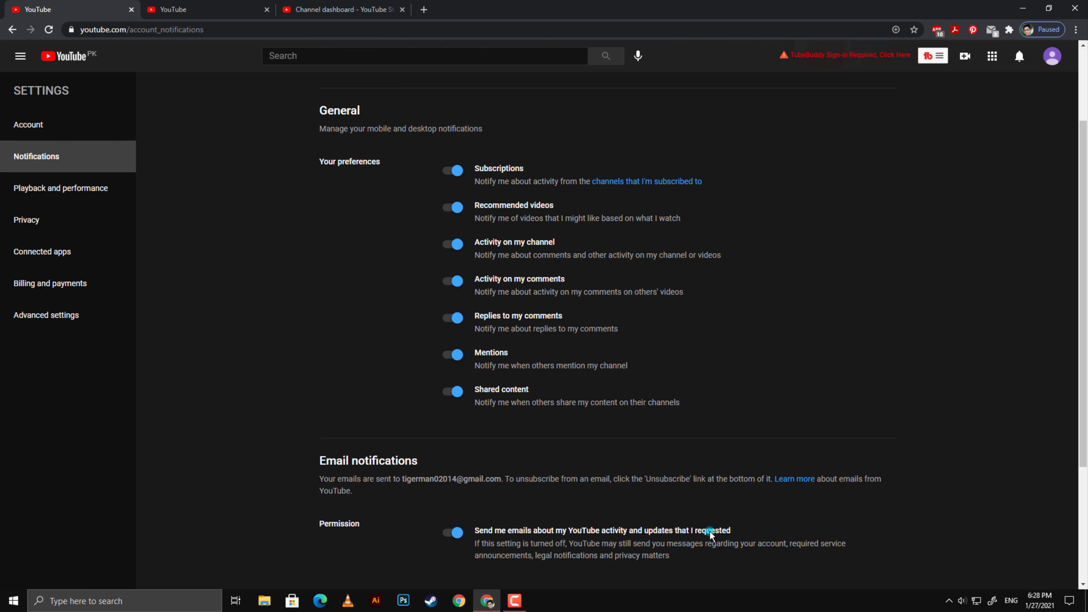
scroll(710, 532, down, 3)
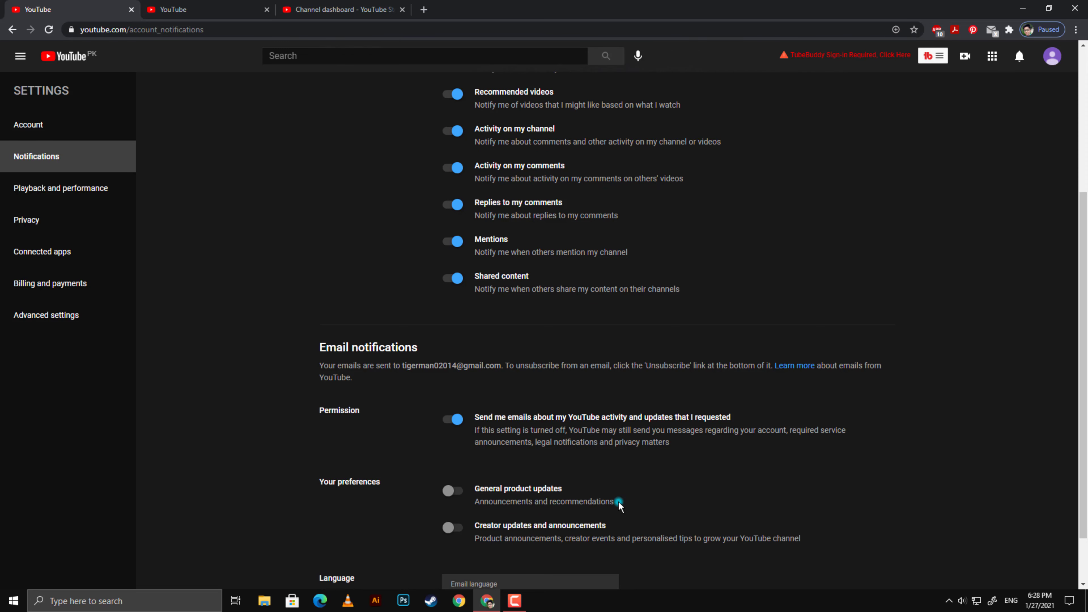
scroll(300, 459, down, 2)
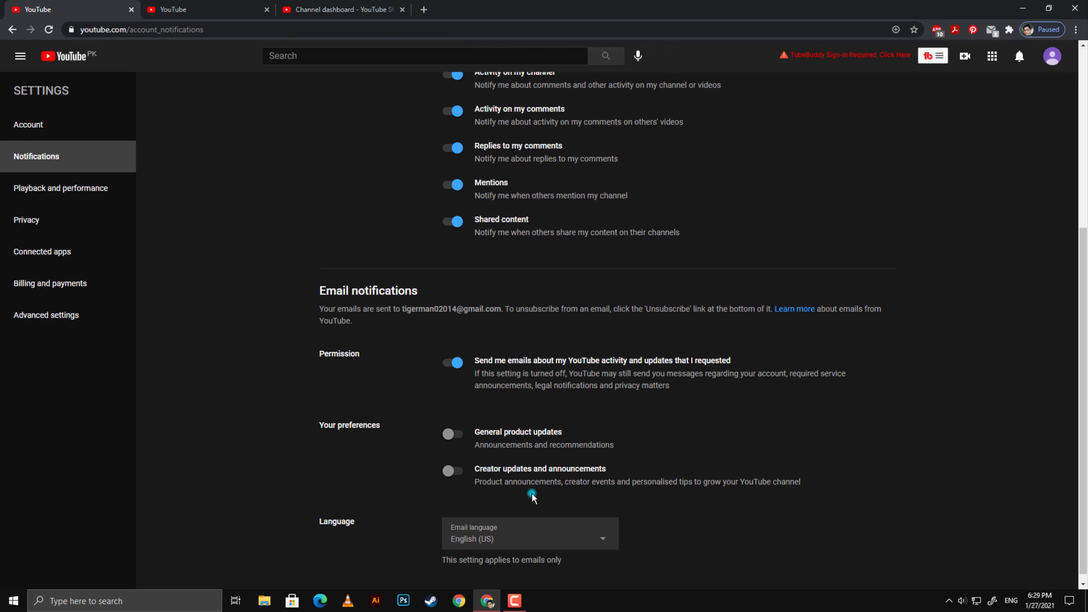
scroll(544, 483, down, 1)
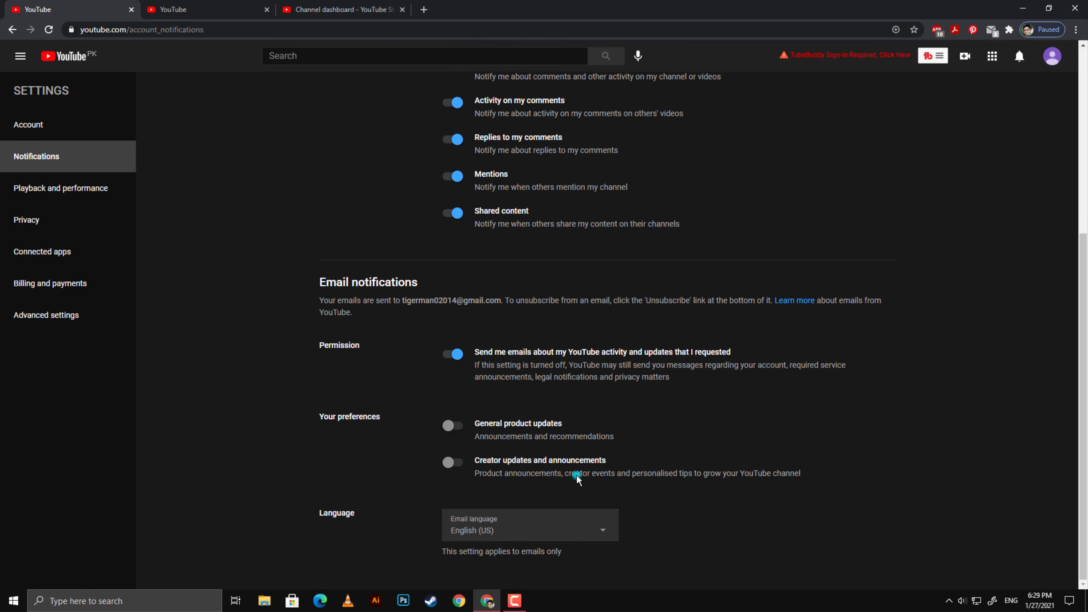
click(448, 463)
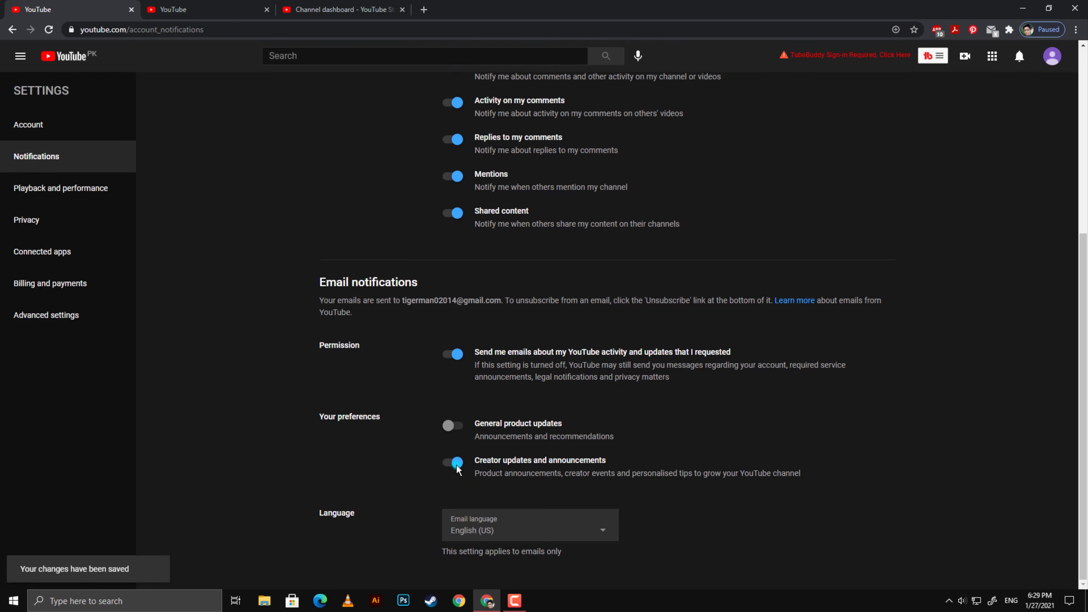
click(457, 467)
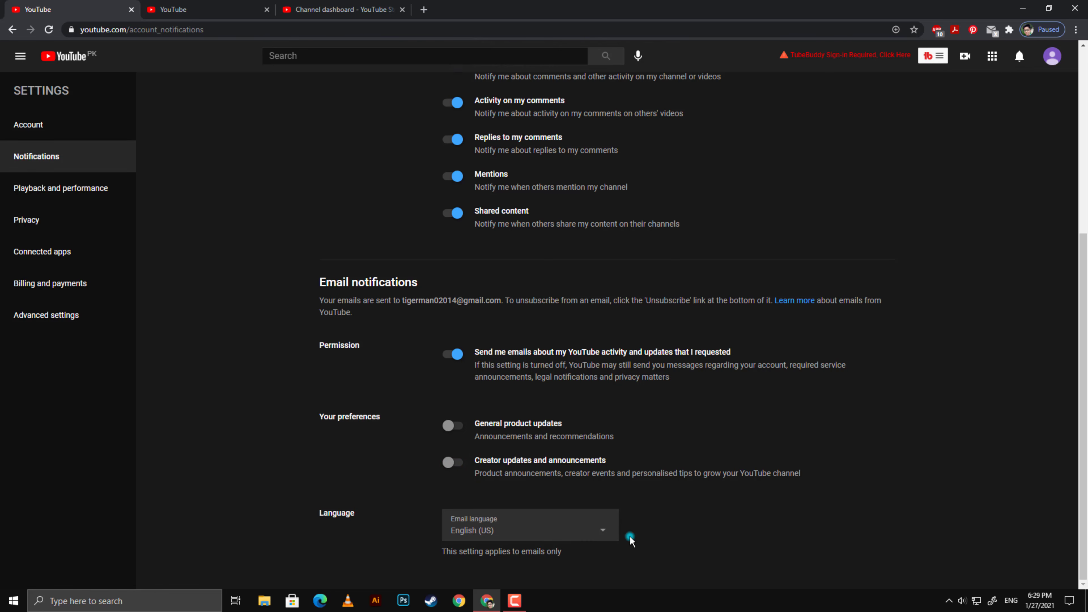
Set the language of the notification emails to Euskara
click(611, 532)
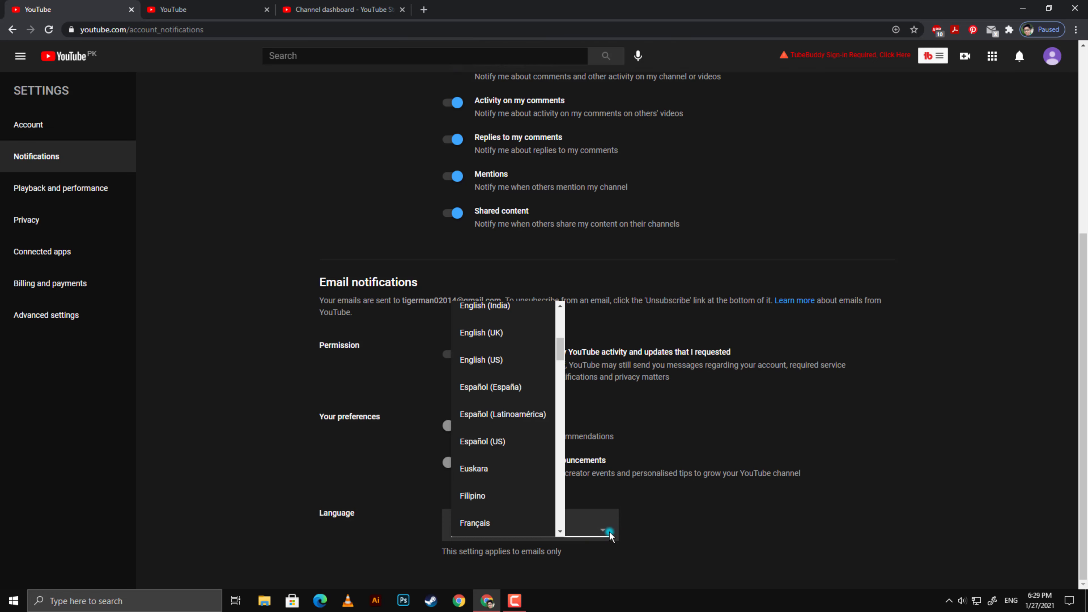
click(677, 558)
click(604, 528)
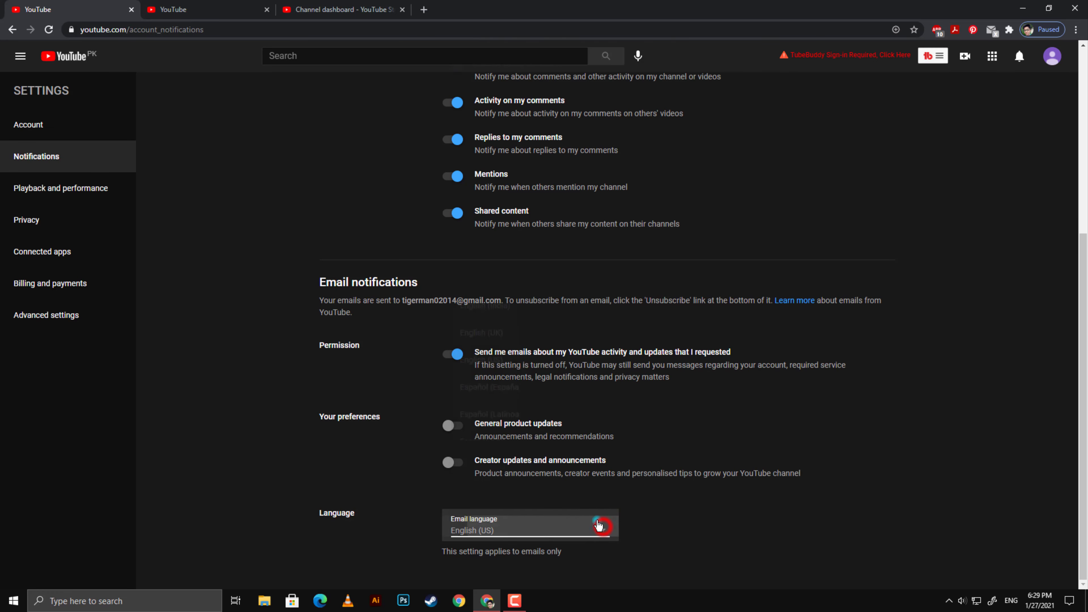
click(489, 468)
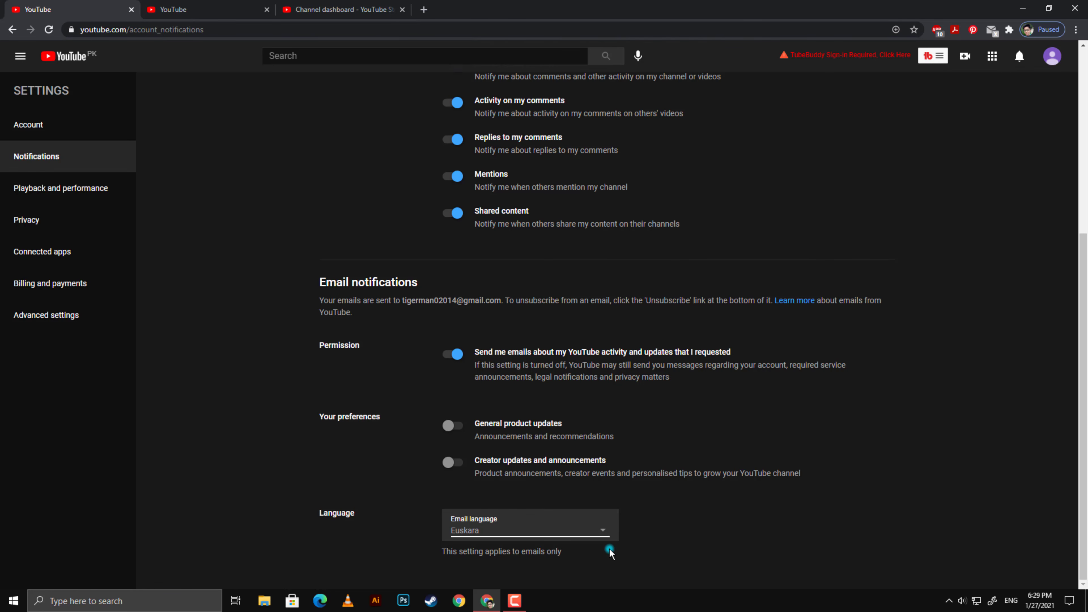
Set the email language back to English (US)
click(600, 535)
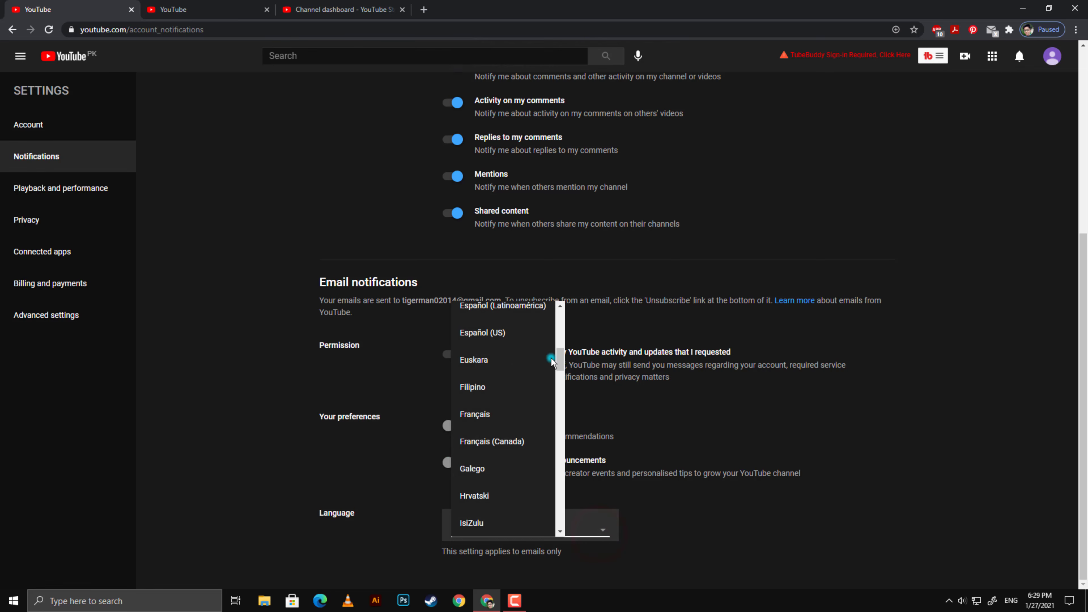
scroll(497, 351, up, 2)
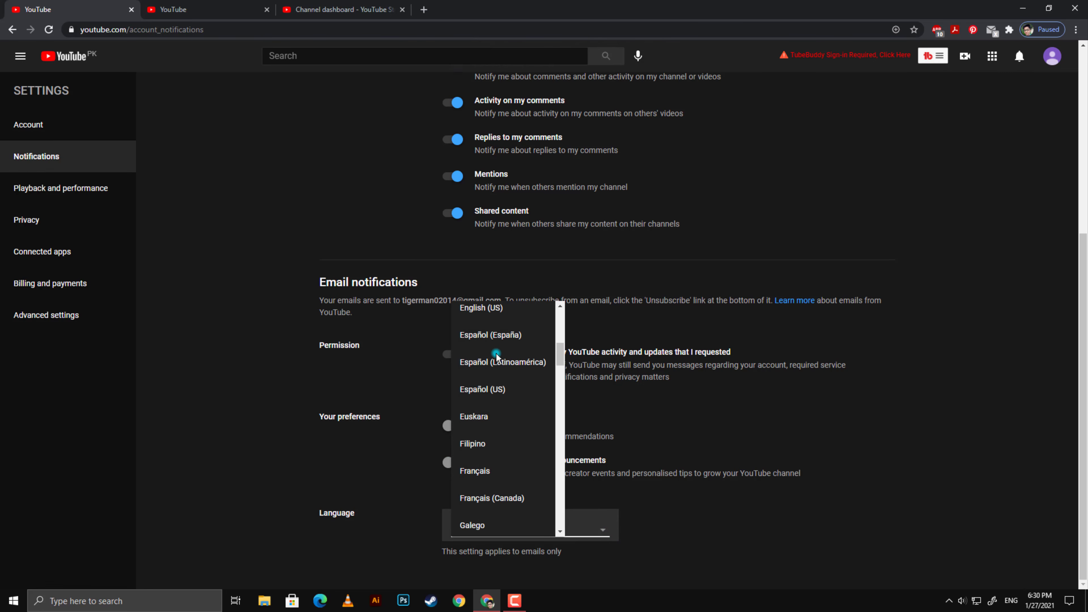
scroll(497, 355, up, 2)
click(496, 359)
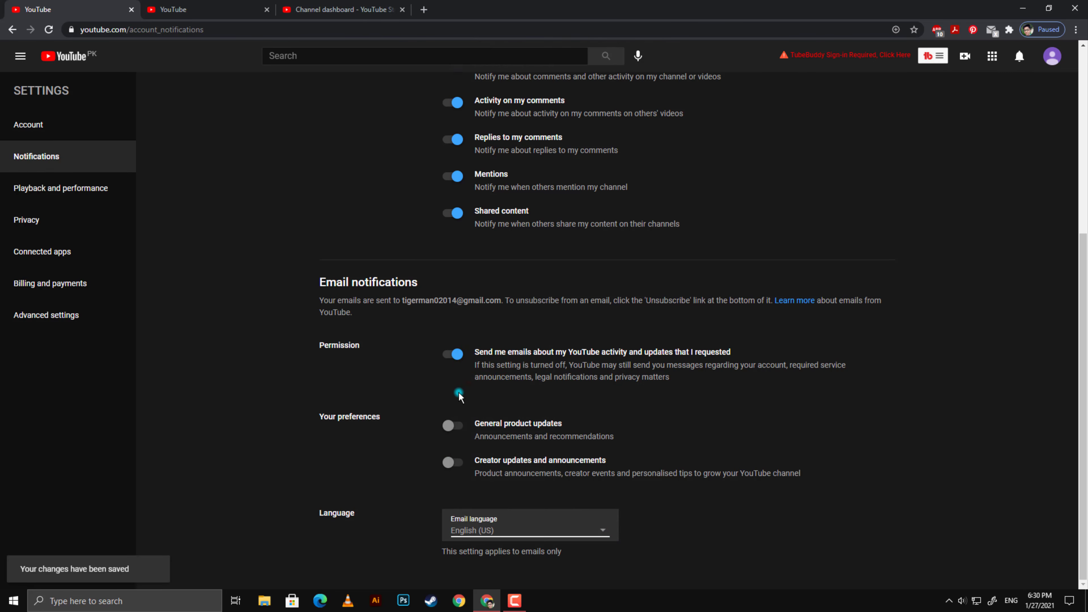
In the playback and performance settings, include auto-generated captions when available, and read the hint on preferring AV1 for SD
click(30, 187)
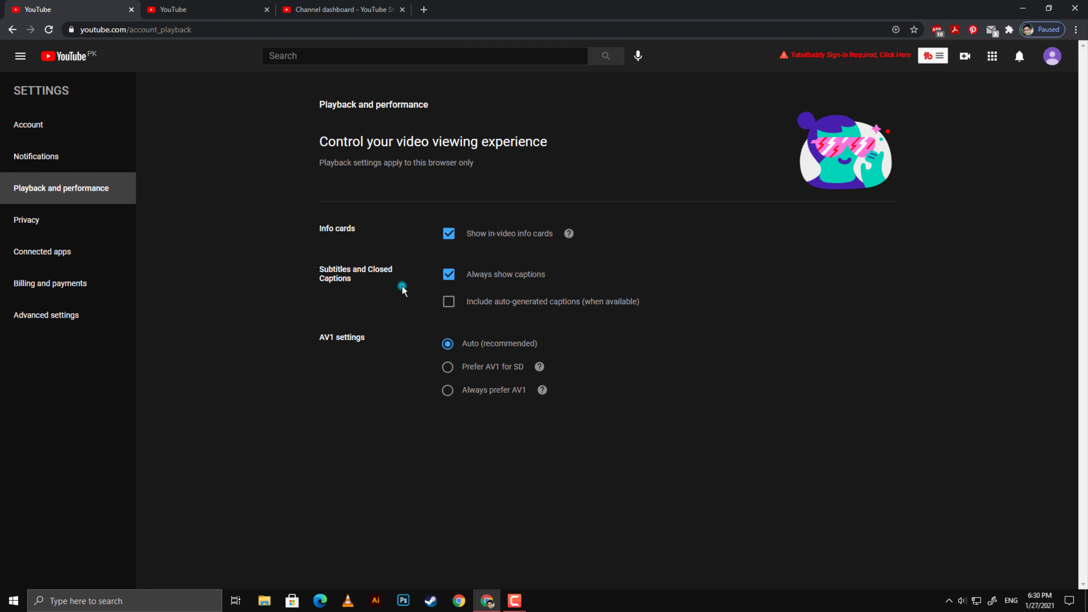
click(359, 279)
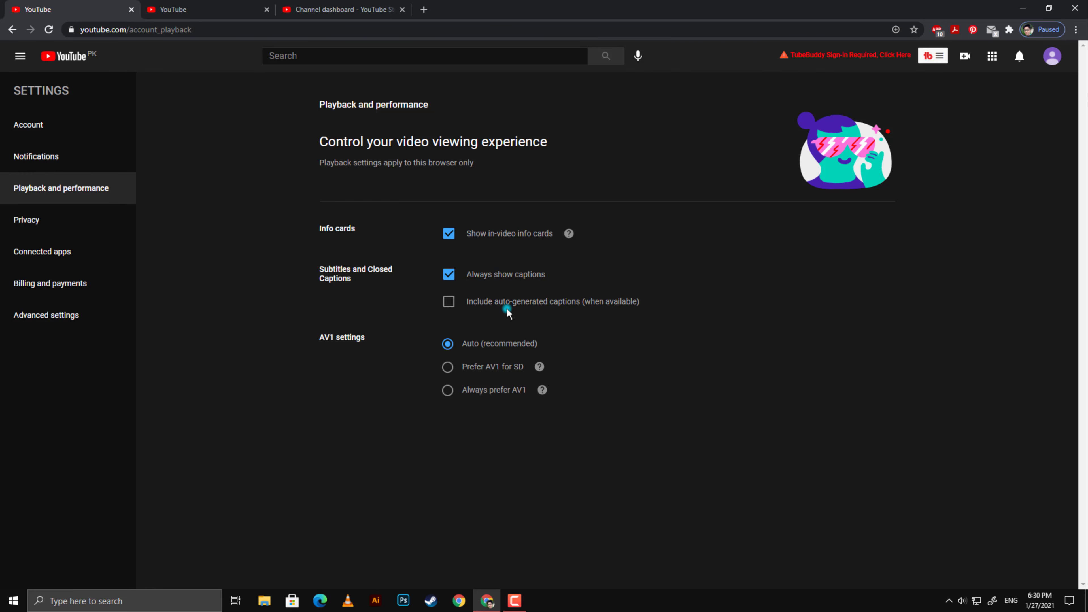
click(456, 303)
mouse_move(541, 367)
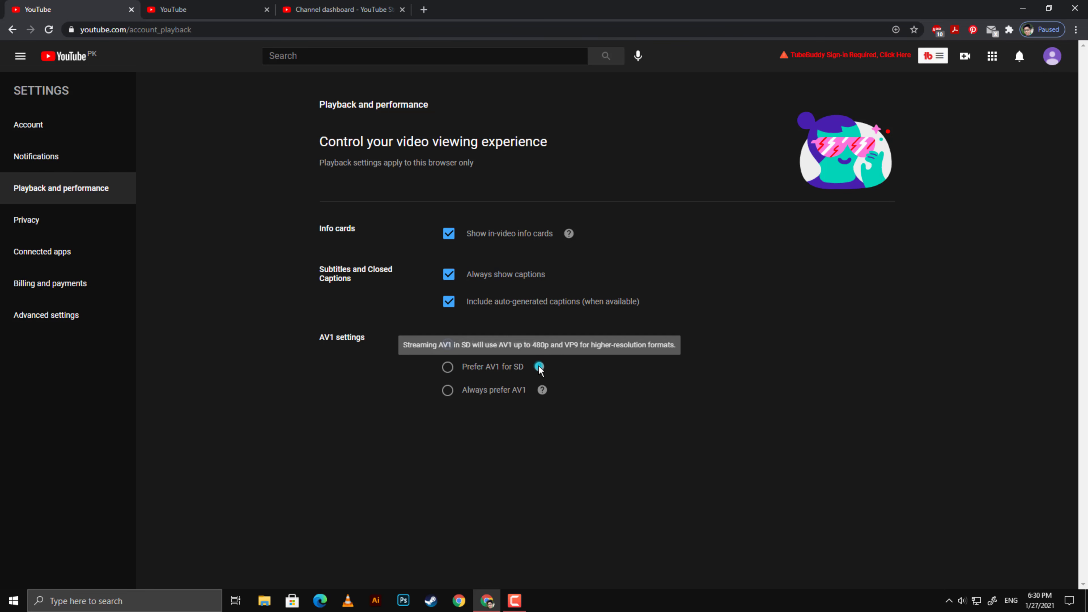
Look through the privacy, connected apps, billing and payments, and advanced settings pages
click(43, 223)
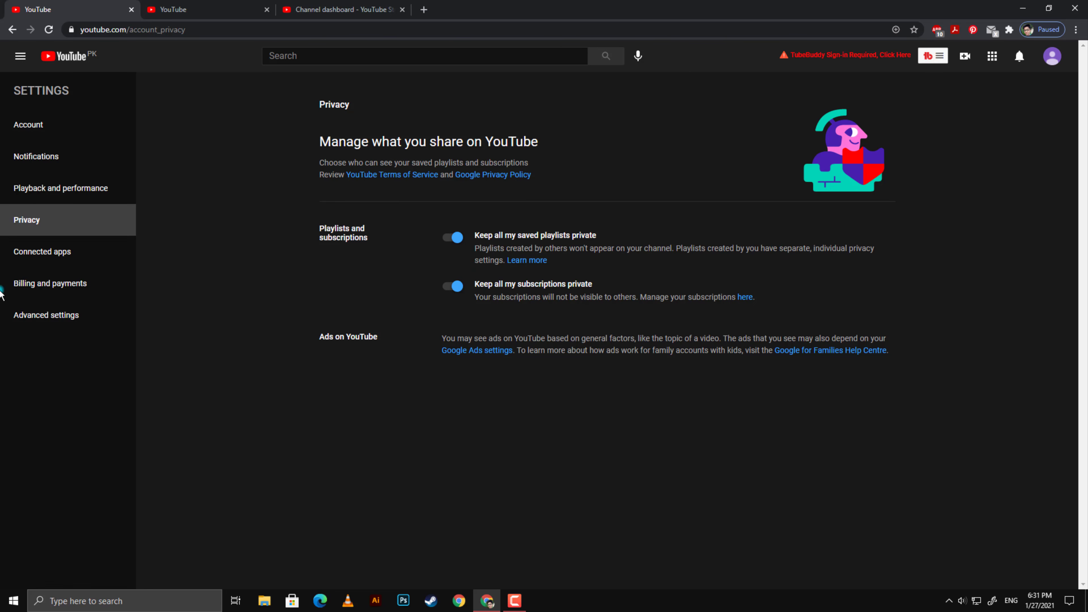
click(69, 256)
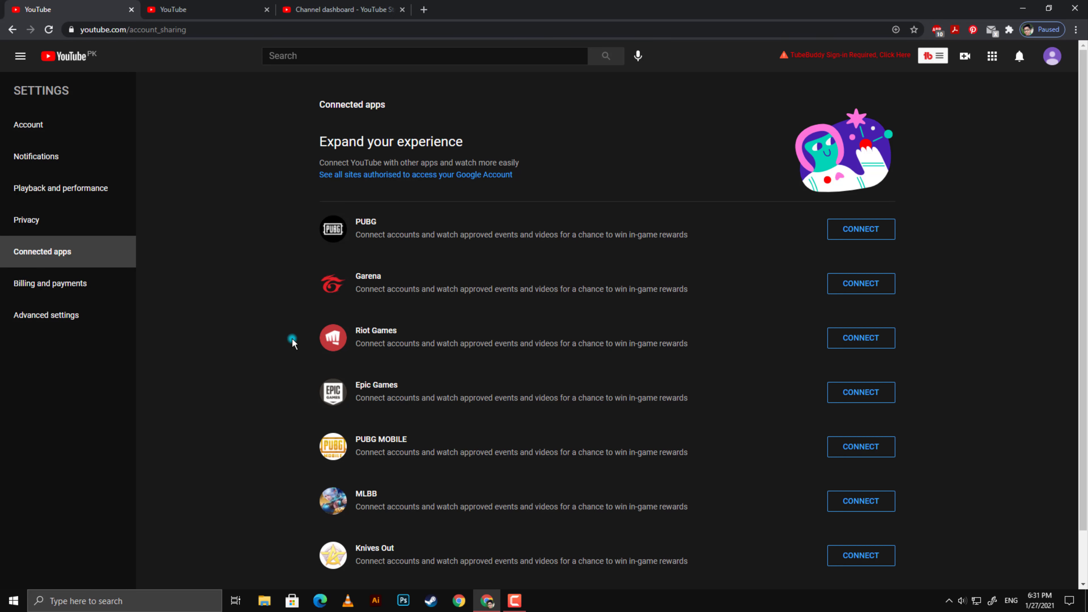
scroll(449, 369, down, 1)
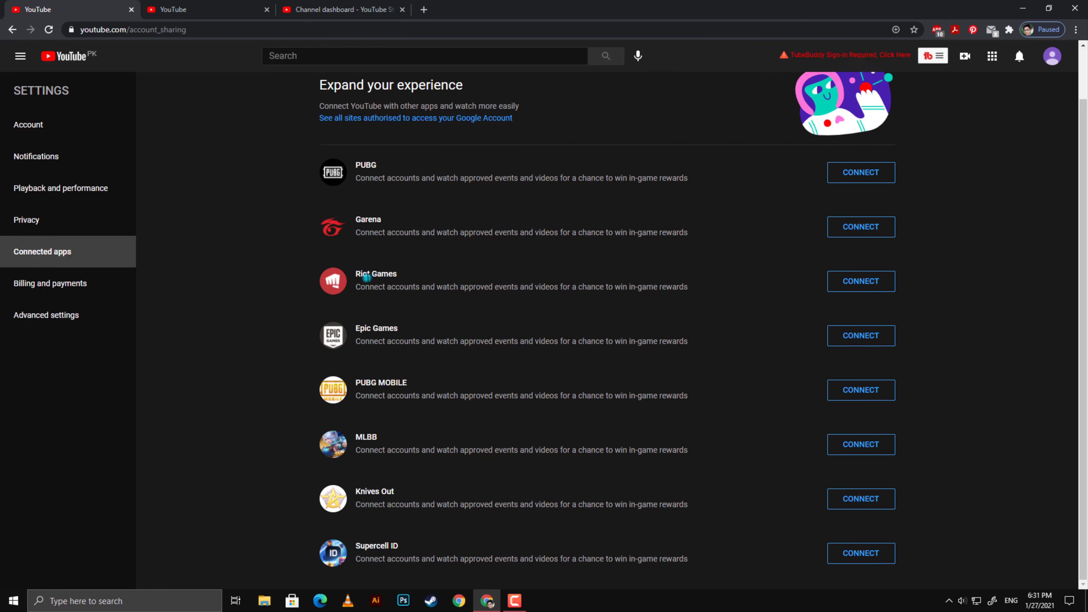
click(65, 286)
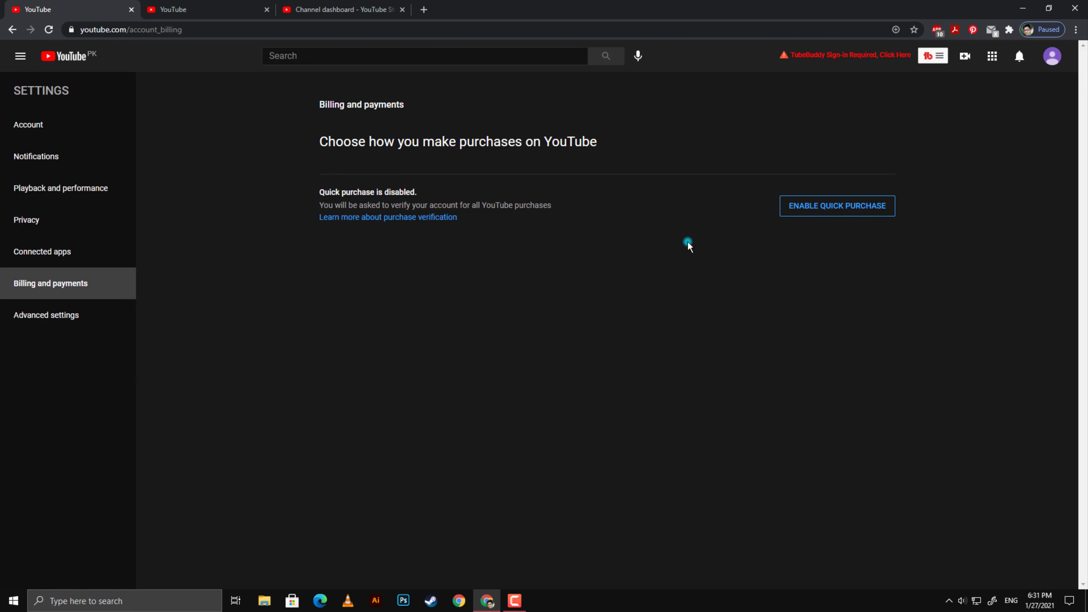
click(68, 324)
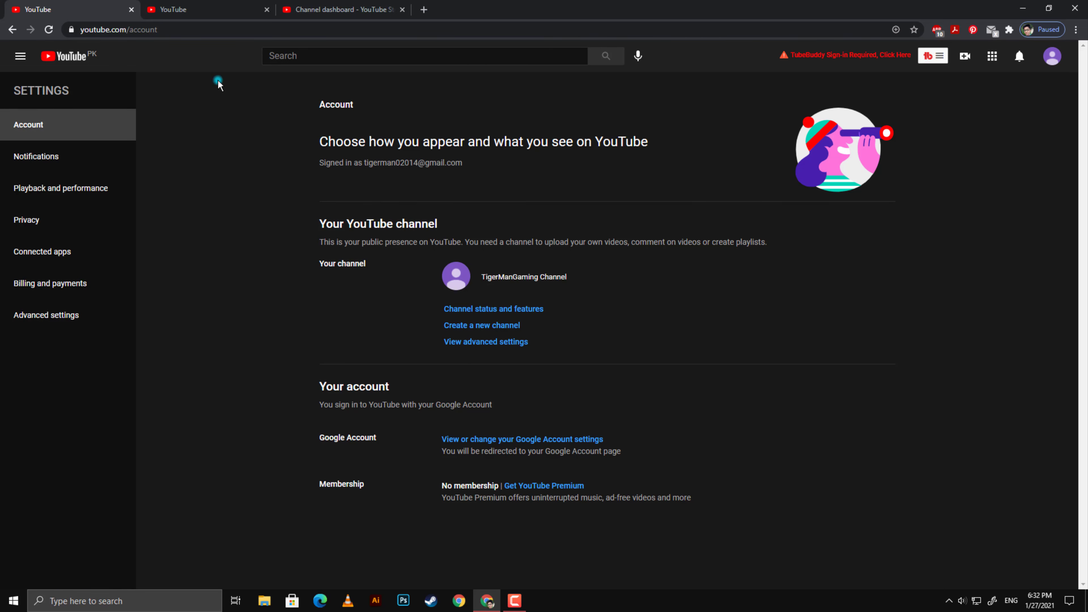
In the YouTube Studio tab, add the keyword "TigerManGamingChannel" to the channel's basic info
click(336, 9)
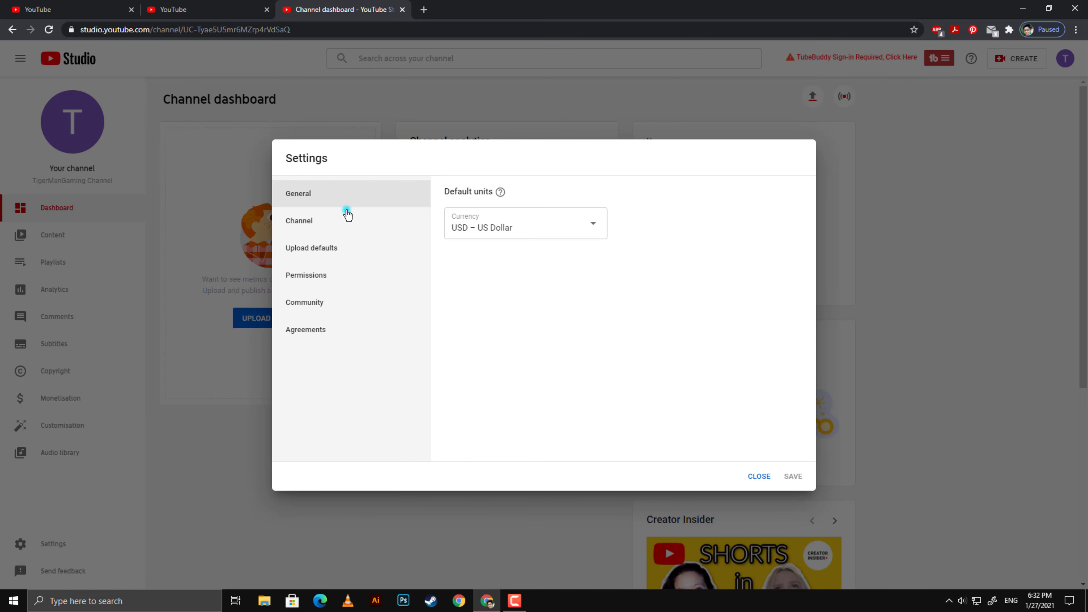
click(334, 230)
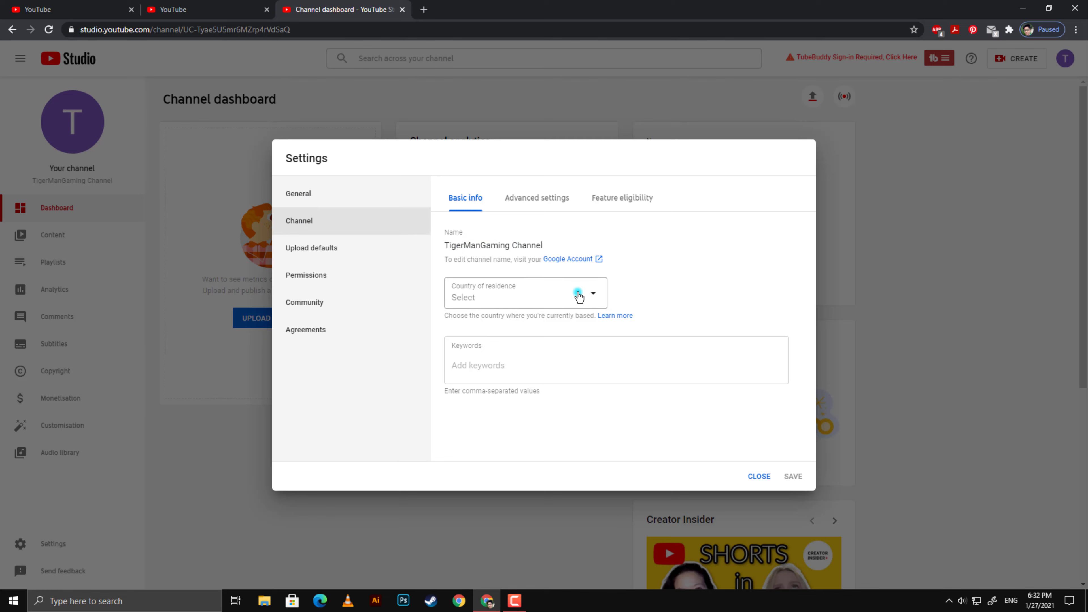
click(540, 361)
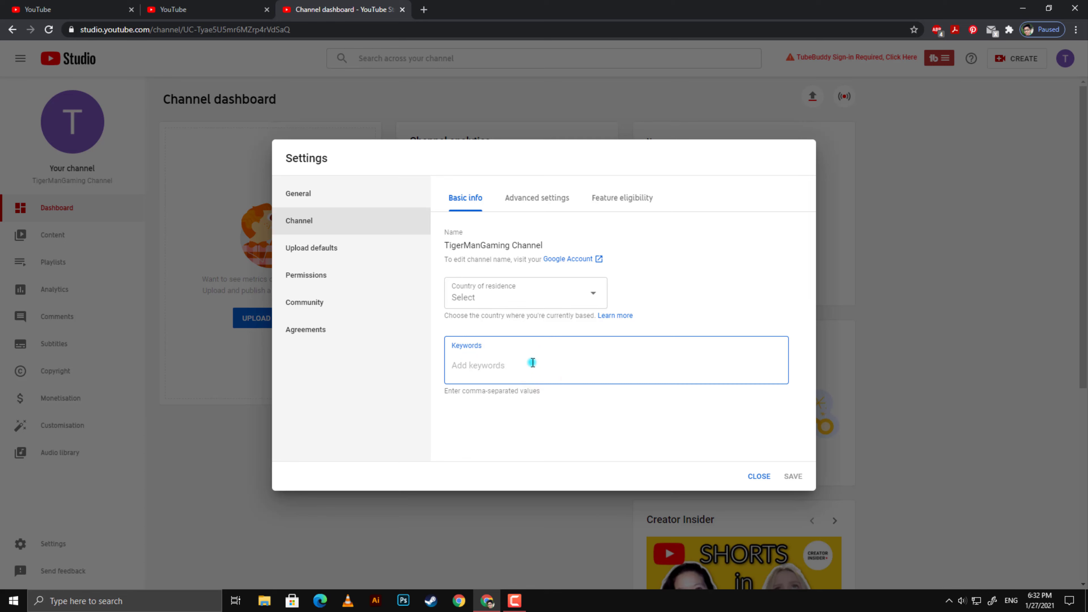
click(721, 295)
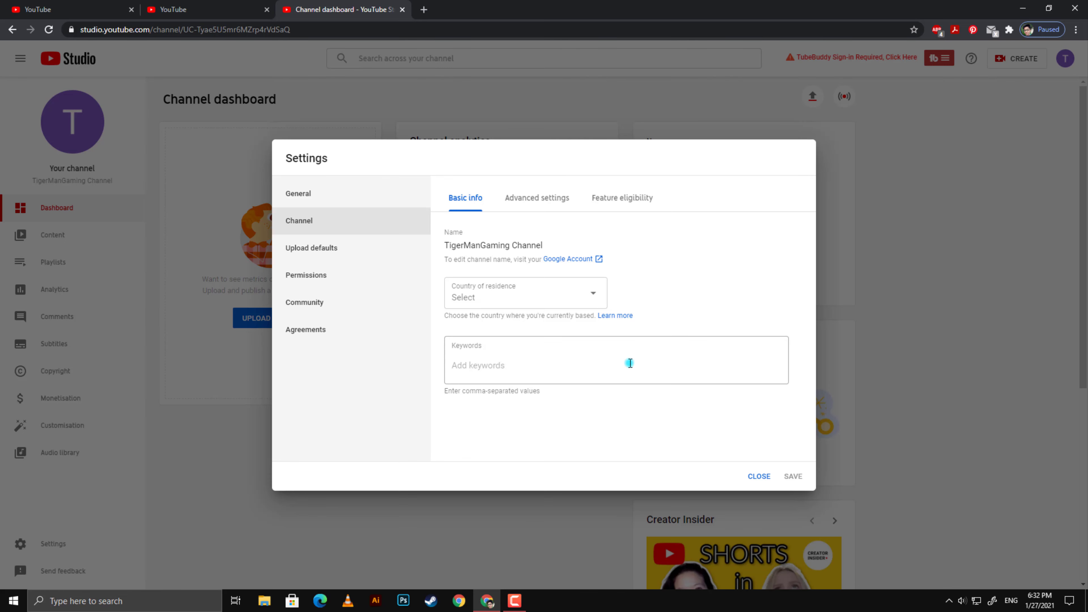
click(617, 356)
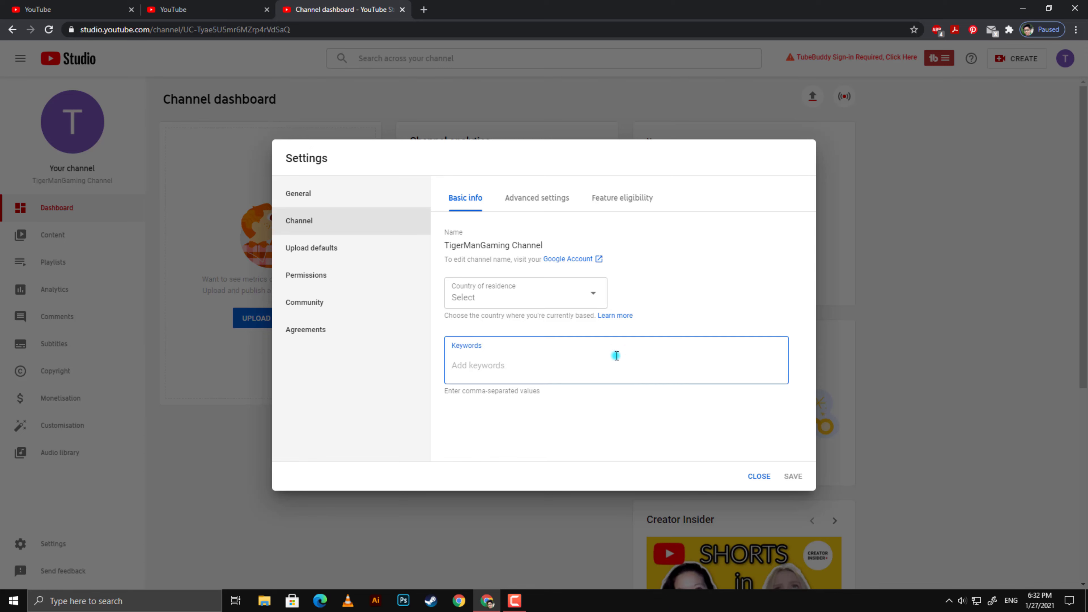
text(TigermanGamingChannel)
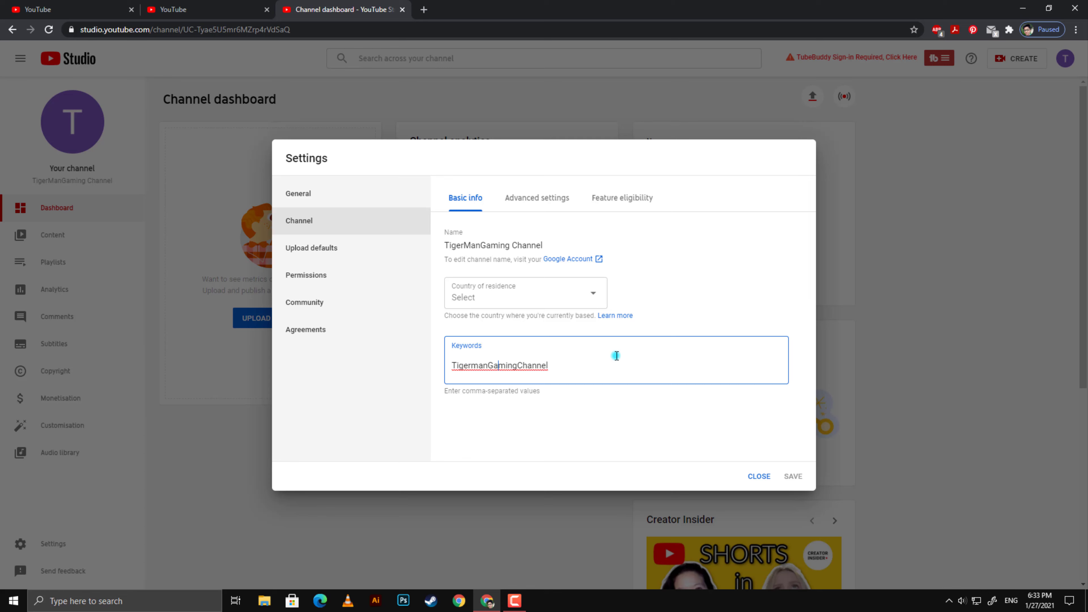
text(M)
click(585, 362)
key(Return)
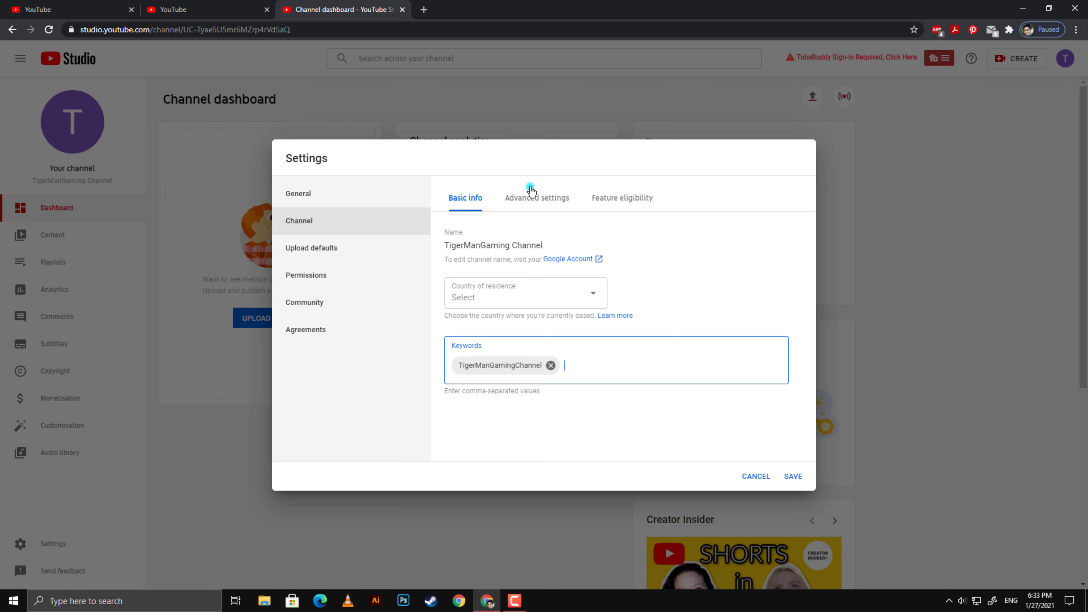
Review the channel's Made for Kids audience choices in the advanced settings, and check its feature eligibility
click(522, 198)
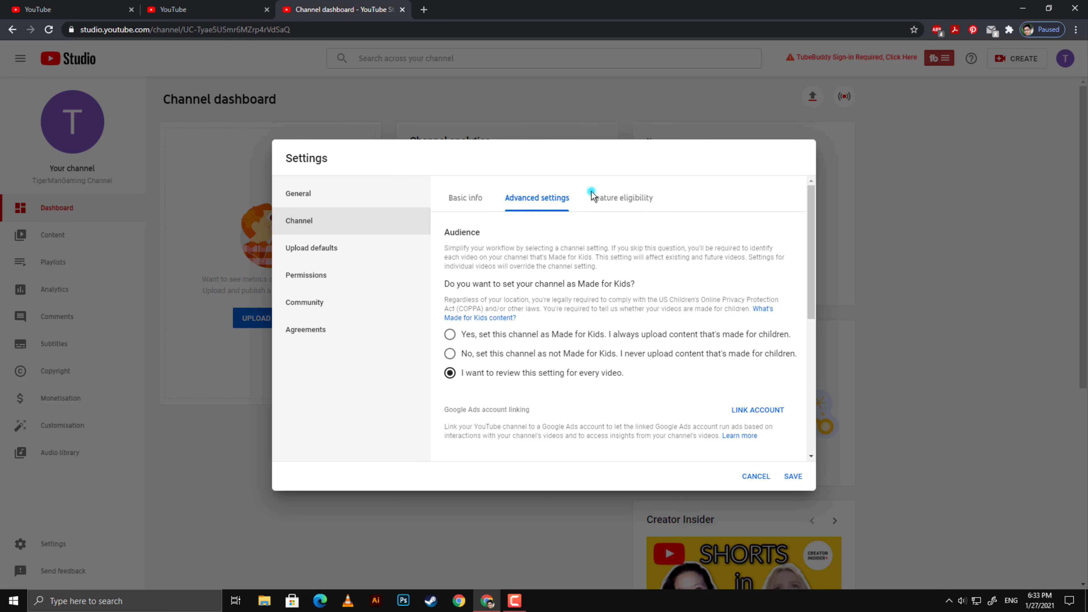
drag(449, 284, 650, 295)
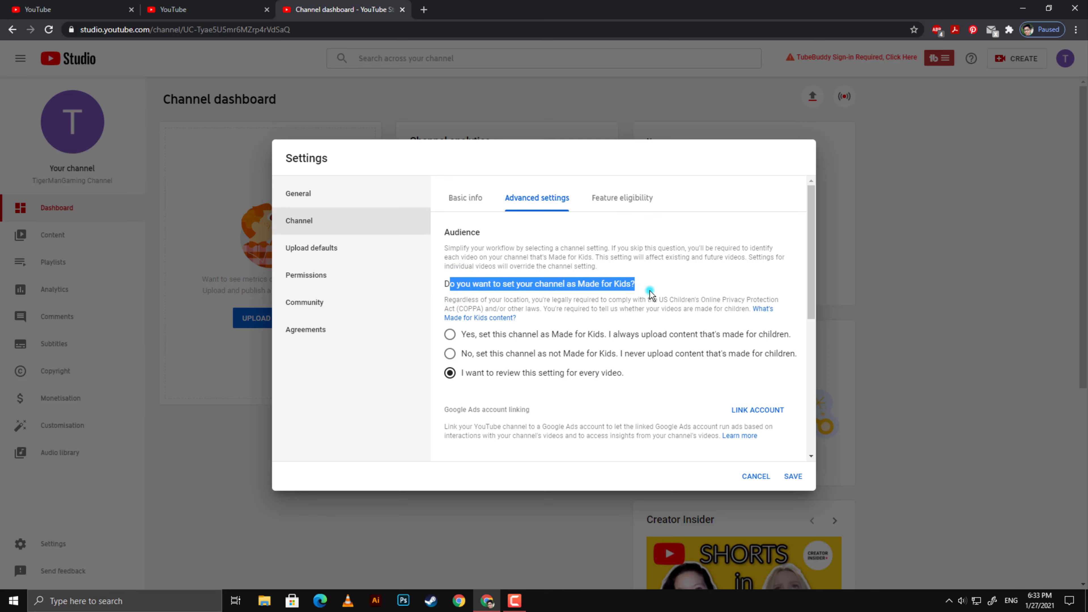
click(660, 280)
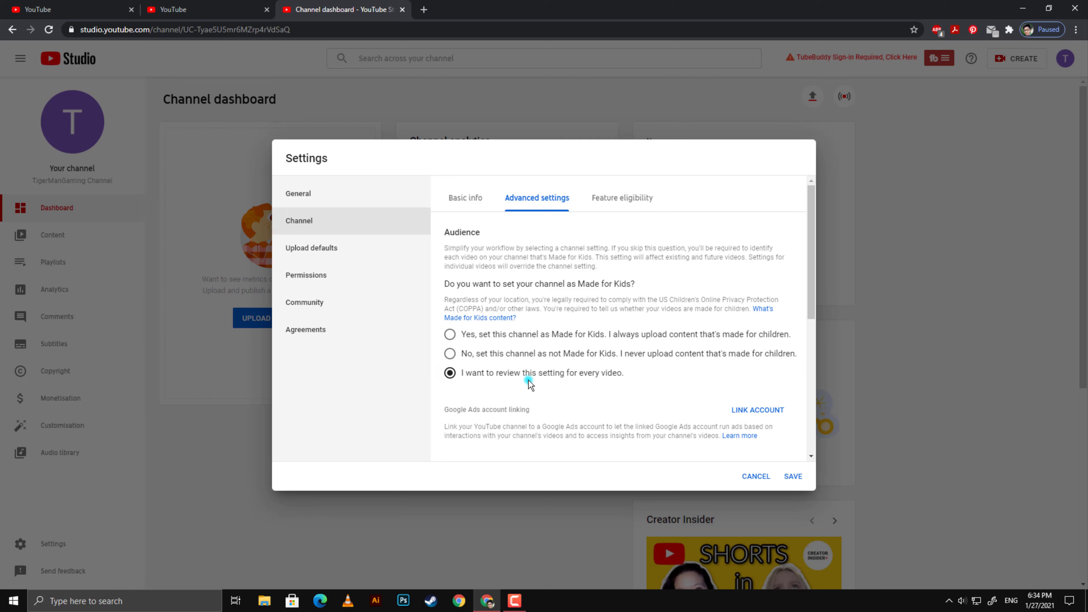
click(620, 200)
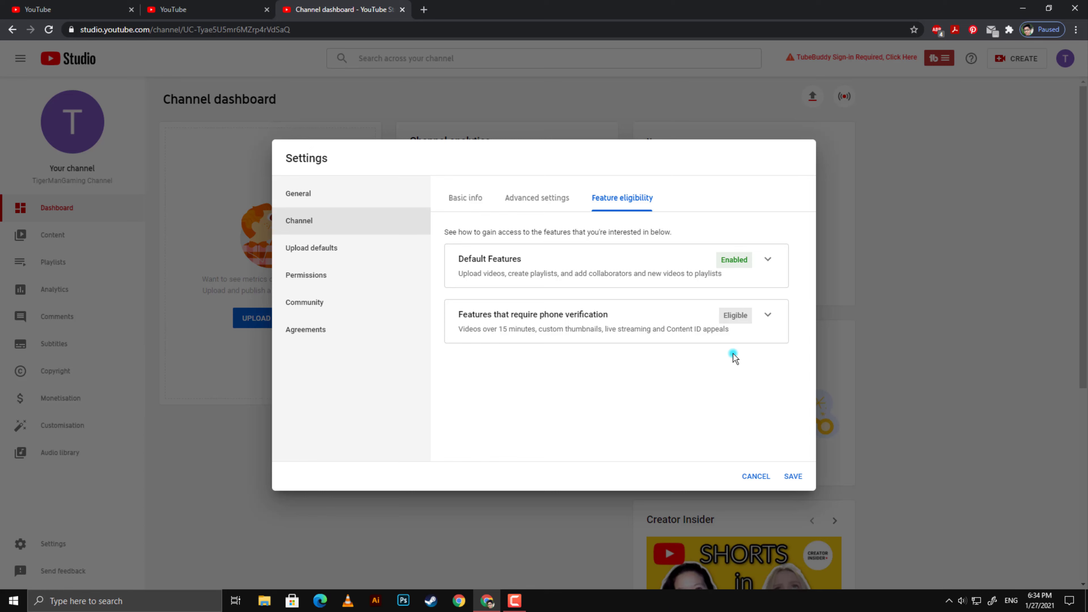
In the upload defaults, set the video description to "Hi!"
click(356, 249)
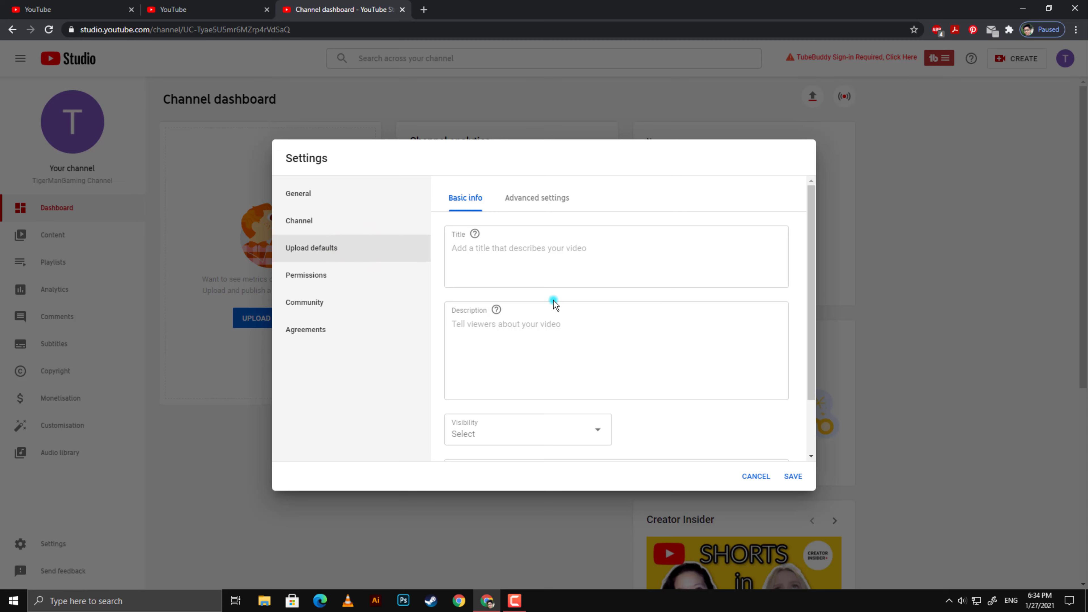
click(542, 339)
text(Hi!)
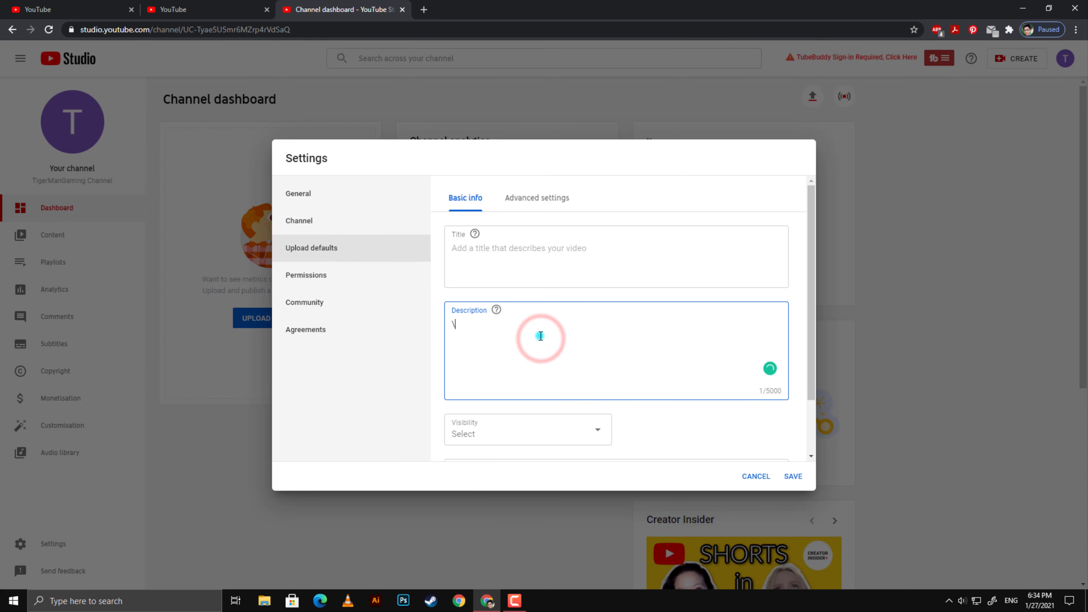
click(364, 247)
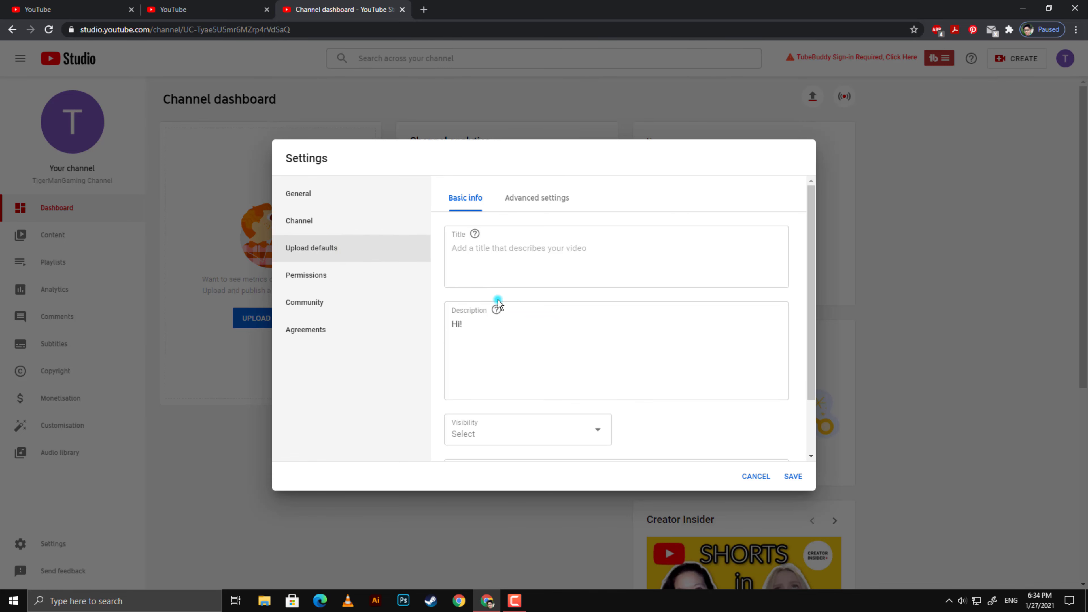
Read the hint about writing descriptions, and look at the default visibility setting without choosing an option
mouse_move(497, 303)
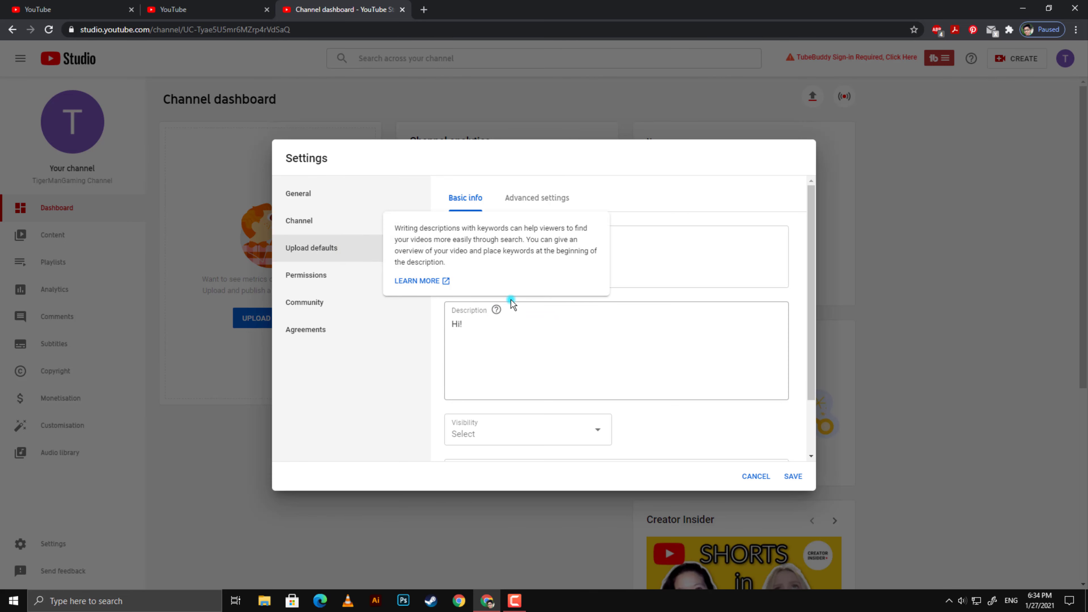
scroll(532, 325, down, 2)
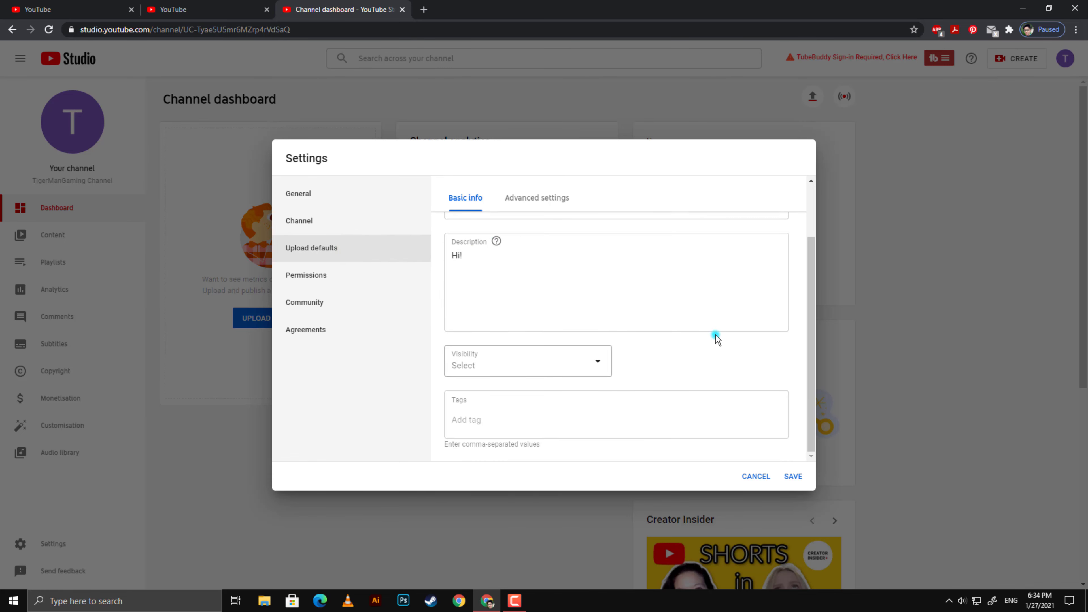
click(591, 376)
click(674, 369)
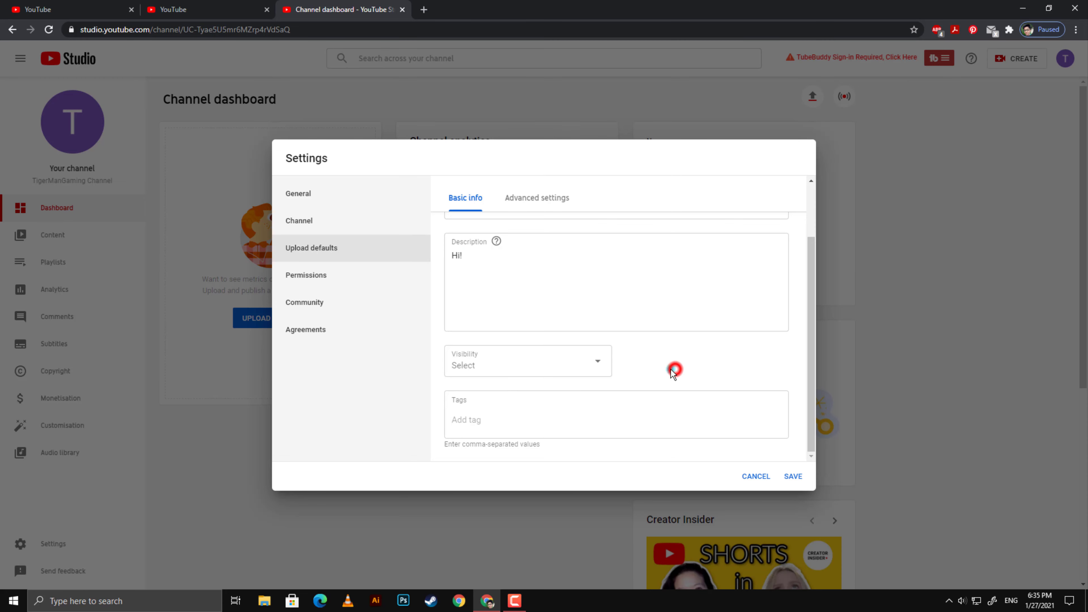
Look over the channel's permissions and the community automated filters for moderators, approved users, hidden users and blocked words
click(323, 272)
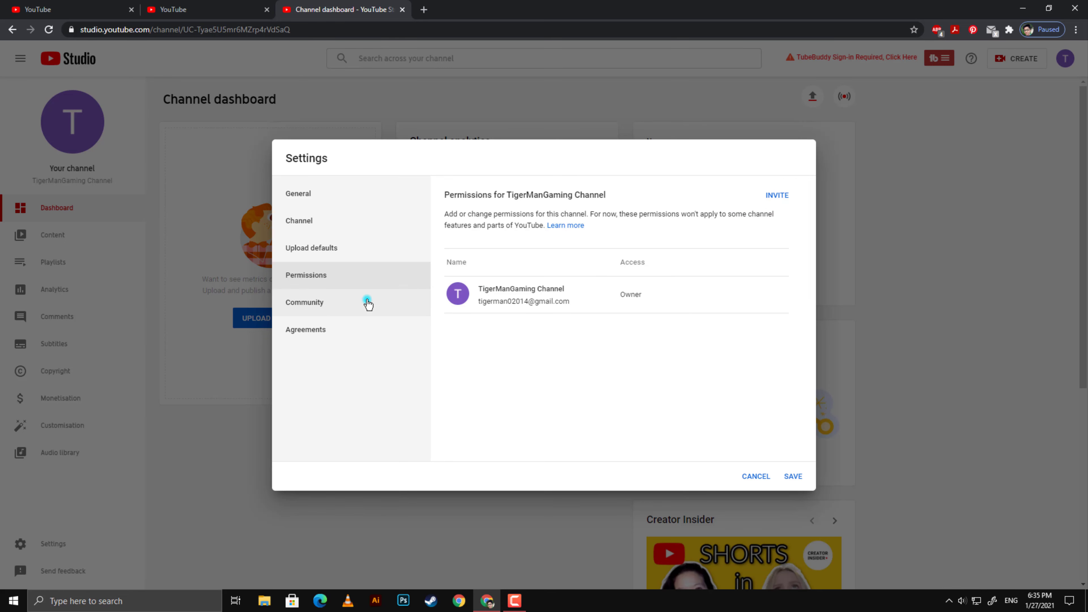
click(338, 309)
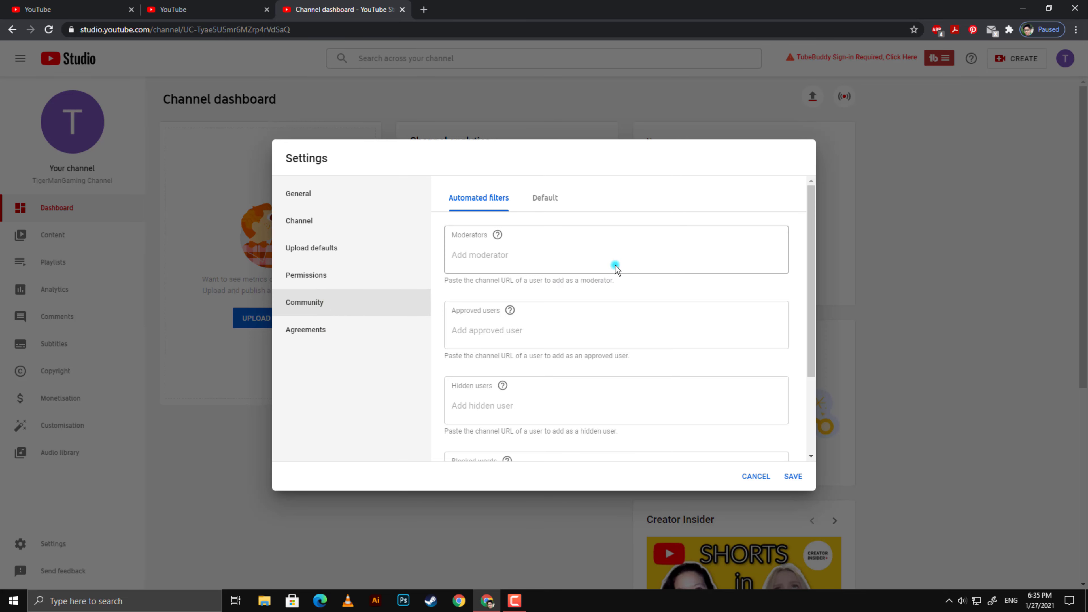
scroll(577, 261, down, 3)
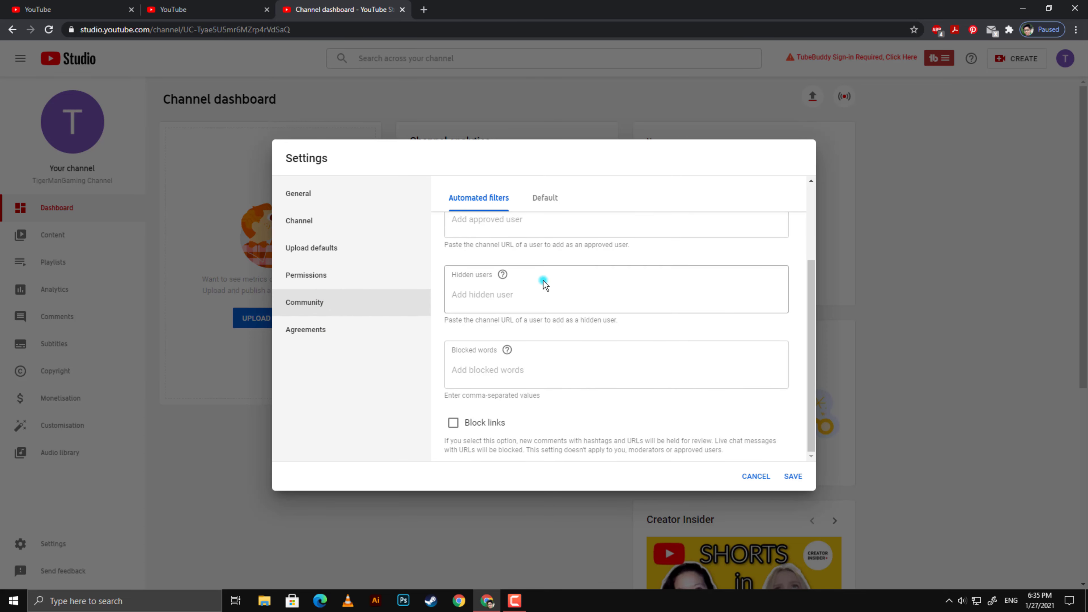
scroll(531, 292, up, 3)
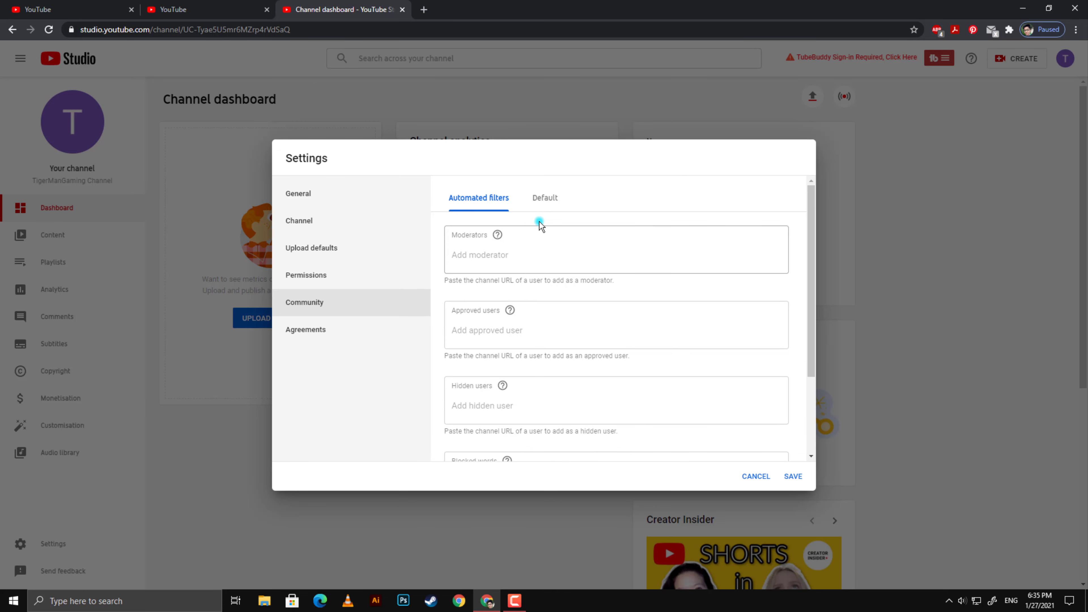
In the community defaults, hold potentially inappropriate comments on new videos for review, and toggle the same hold for live chat messages
click(555, 201)
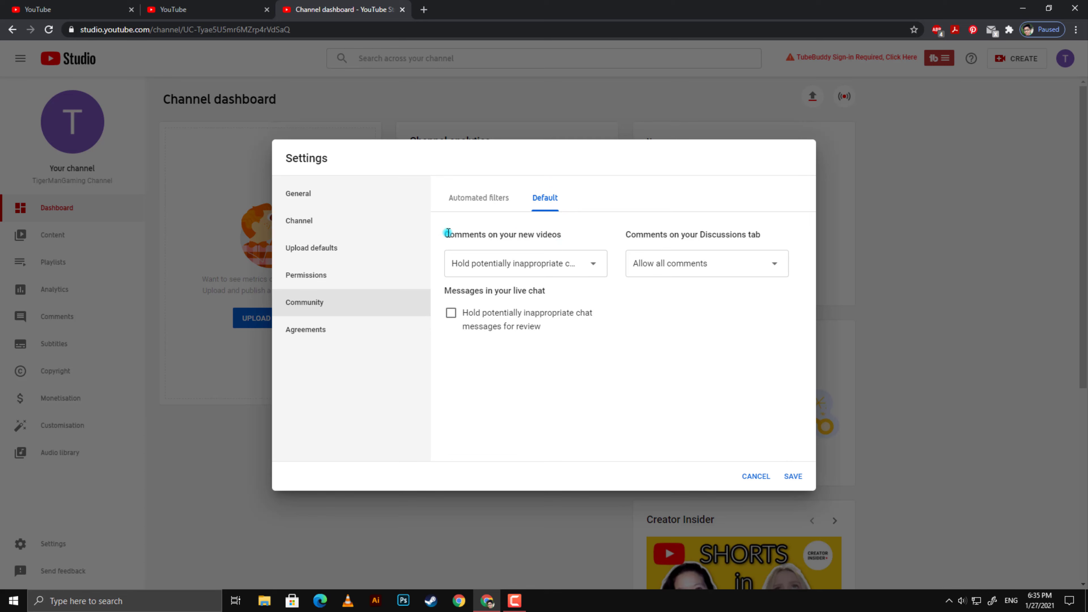
drag(441, 235, 597, 230)
click(597, 228)
click(576, 259)
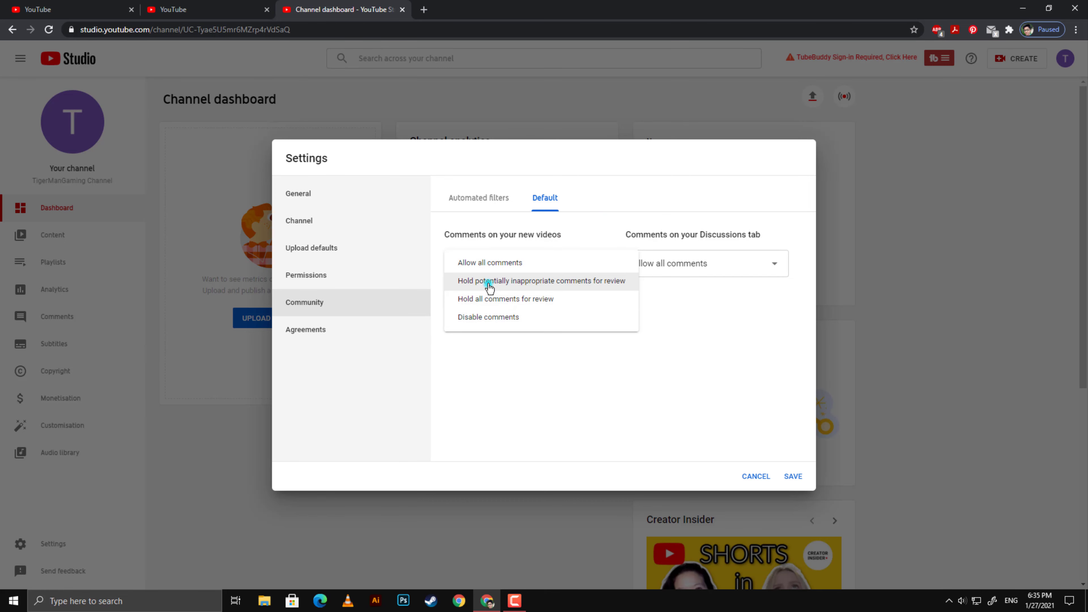
click(543, 282)
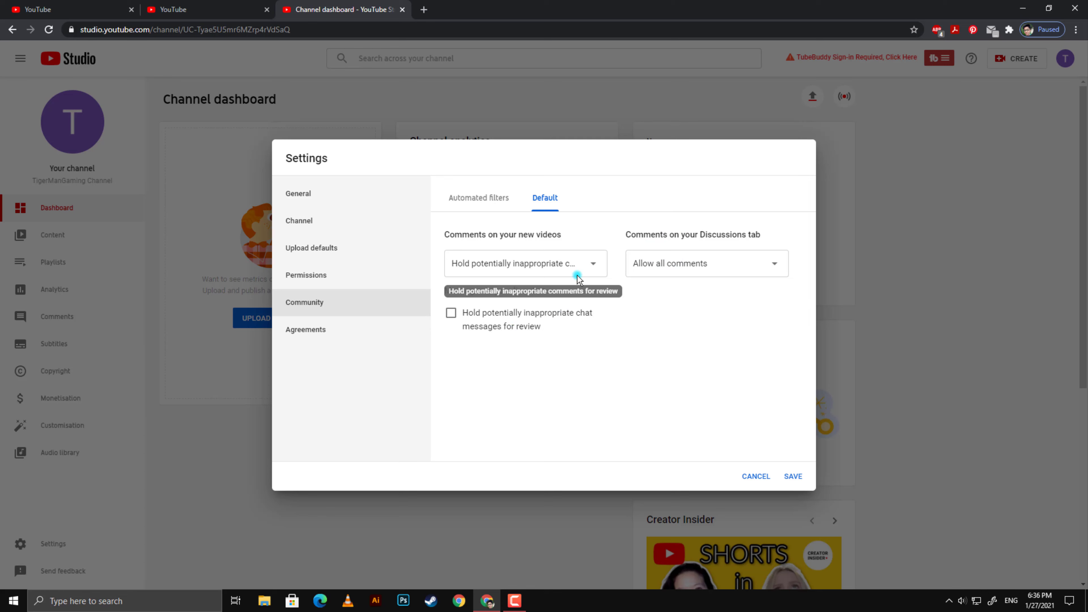
click(450, 313)
click(450, 313)
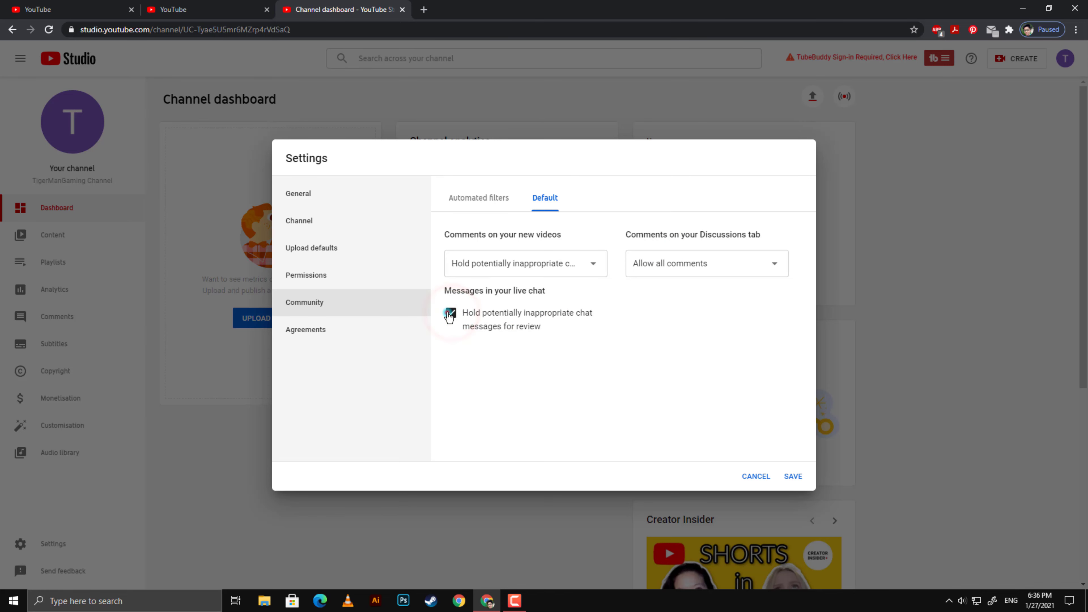
Read the Terms of Service notice in the agreements section, and view the default currency in the general settings
click(360, 335)
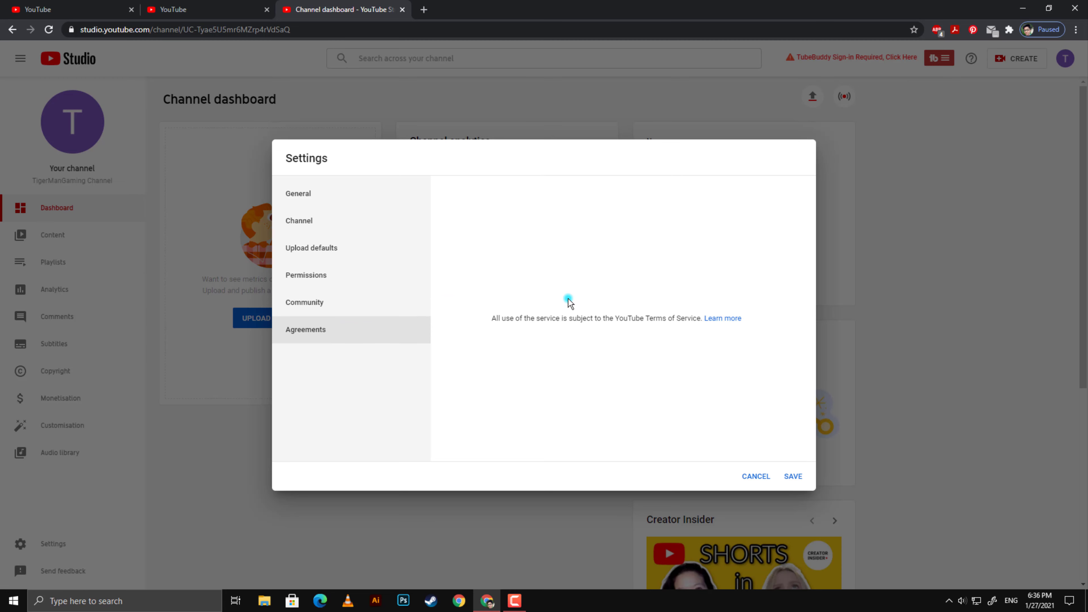
drag(488, 316, 627, 316)
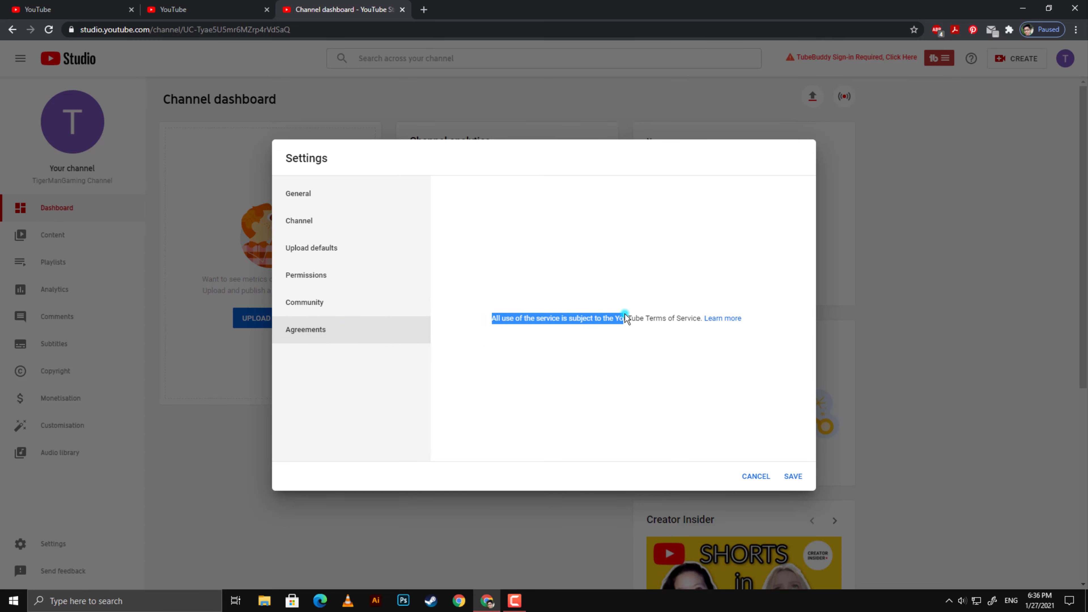
click(645, 316)
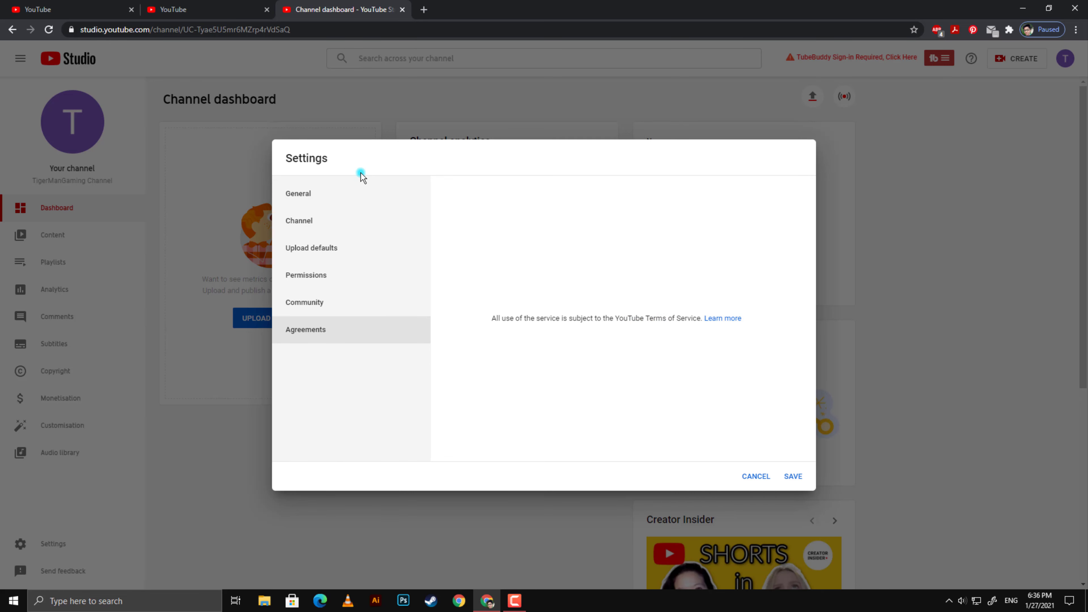
click(347, 191)
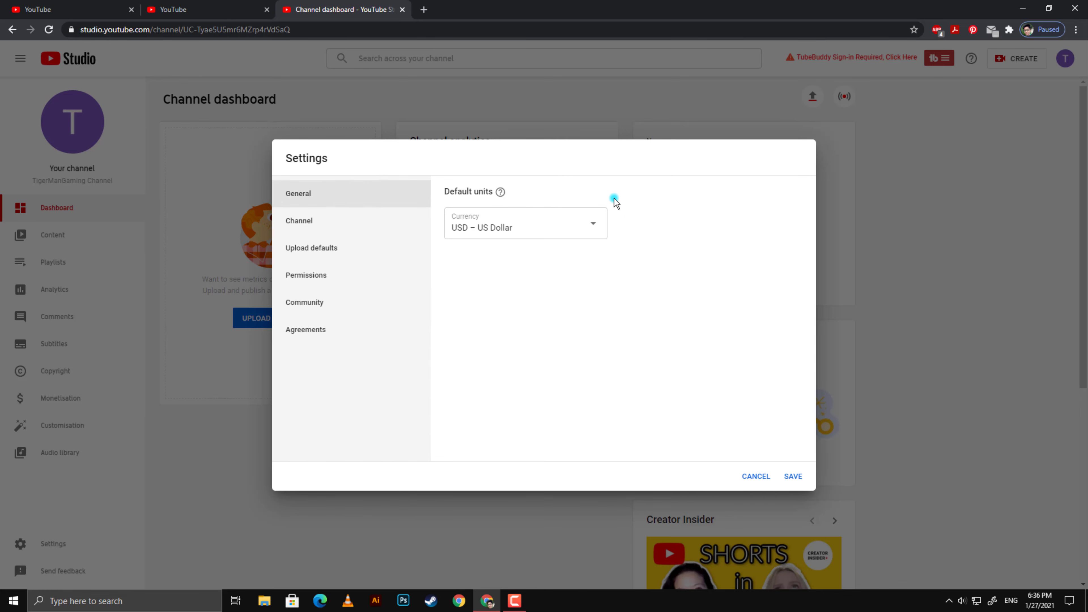
Compare the YouTube account settings page with the YouTube Studio settings, ending back in YouTube Studio
click(71, 9)
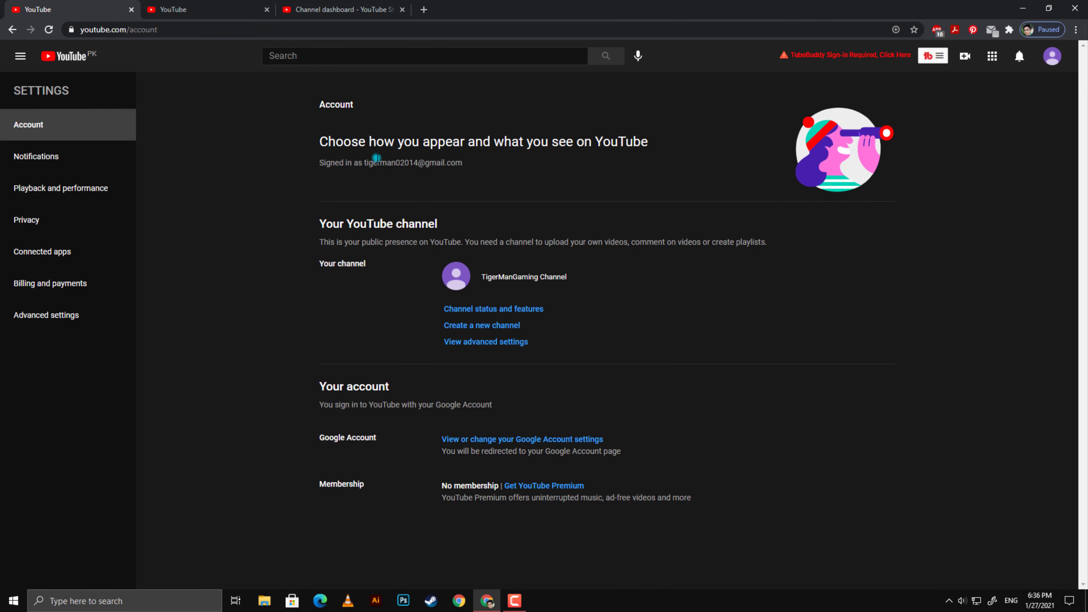
click(365, 6)
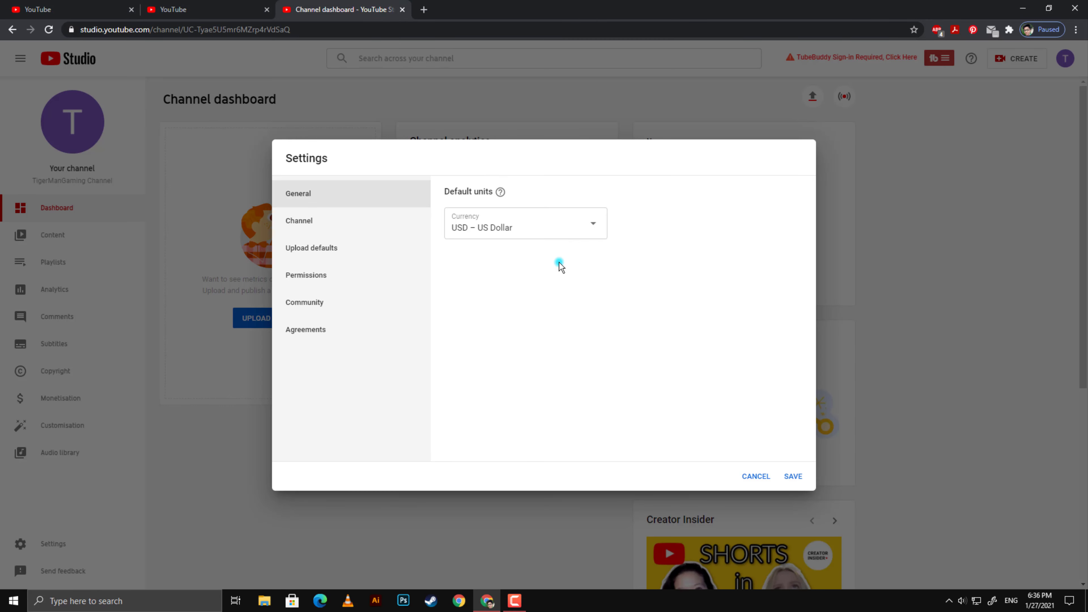
click(74, 6)
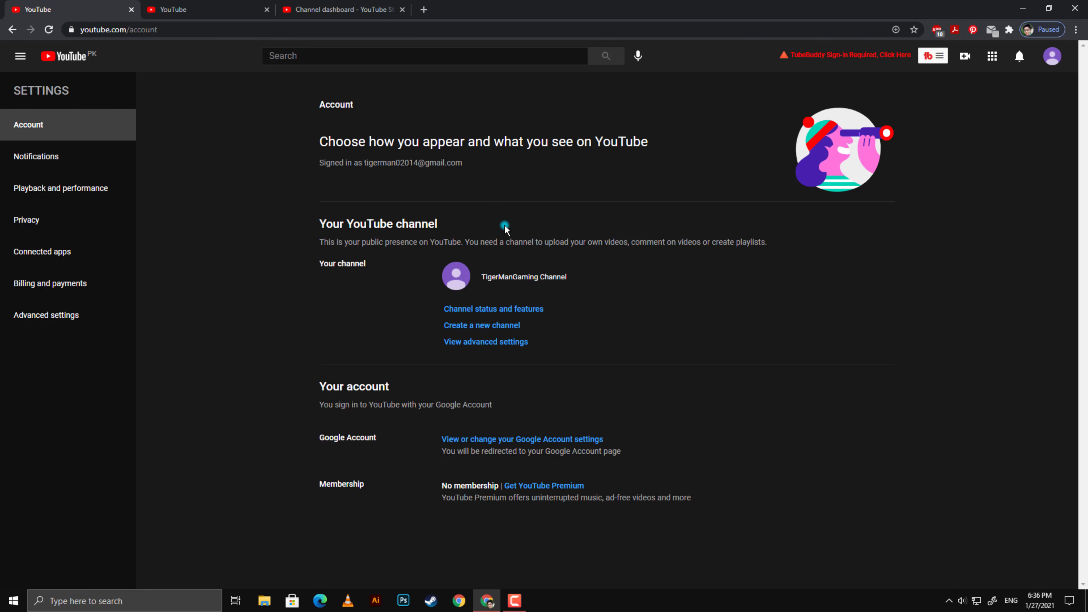
click(348, 7)
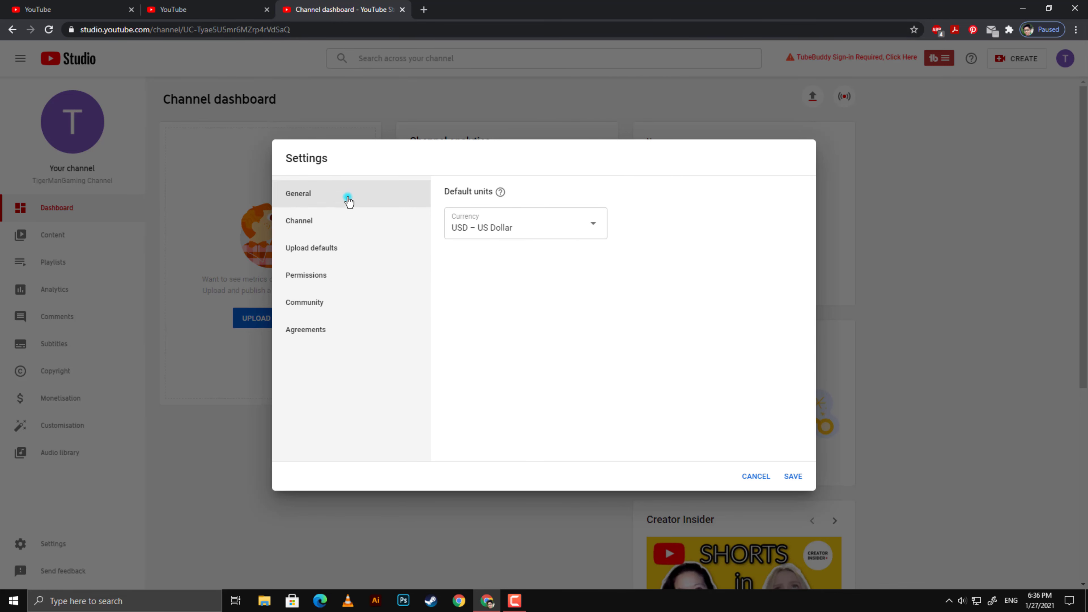
Review the channel's basic info, the default units and the upload defaults again
click(320, 231)
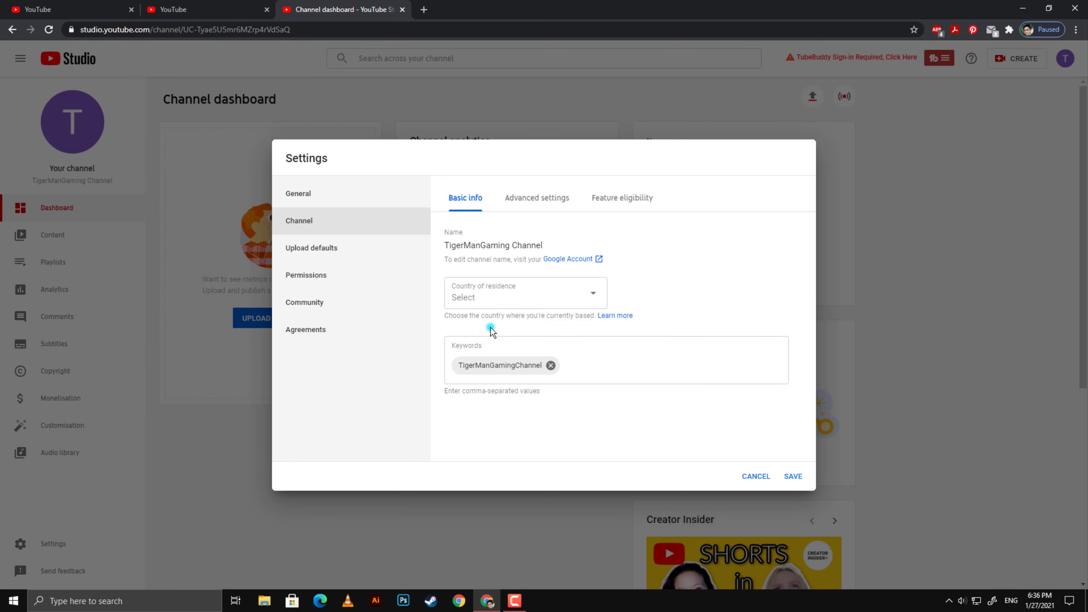
click(319, 187)
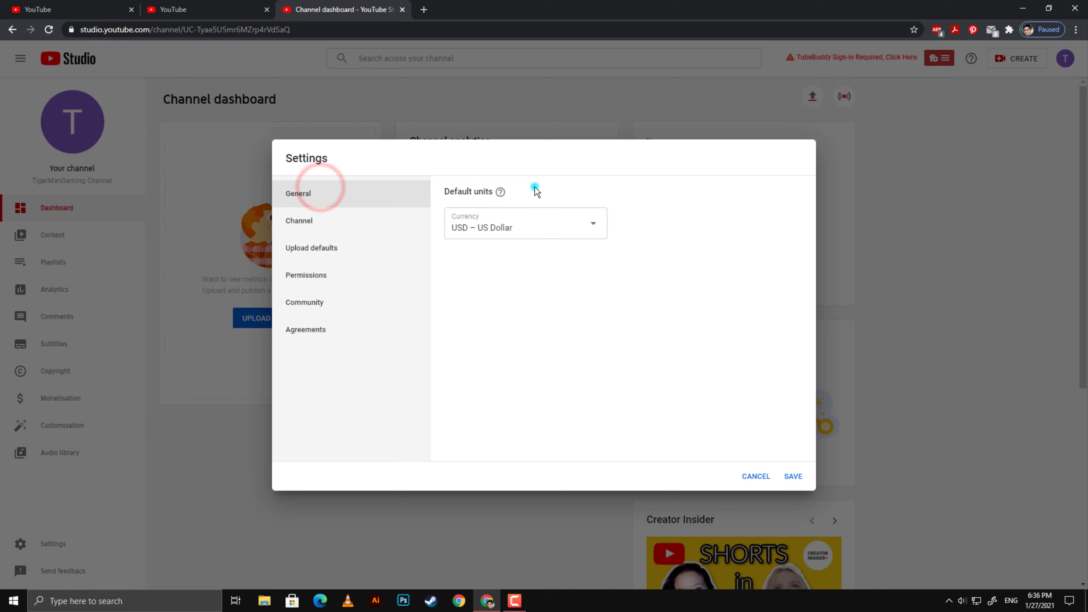
click(346, 247)
click(305, 215)
click(311, 204)
click(335, 253)
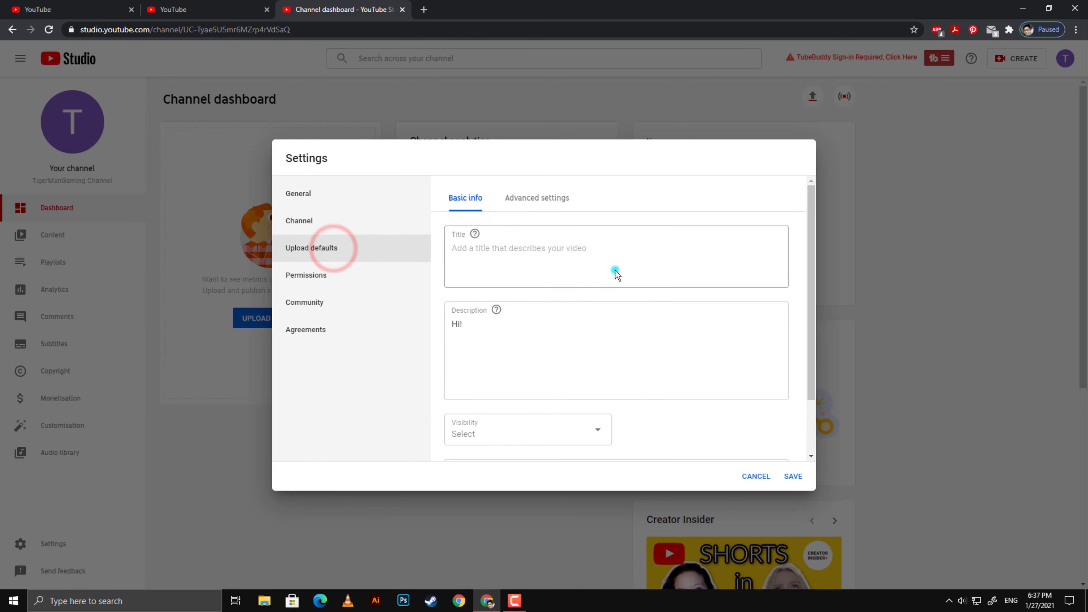
click(590, 362)
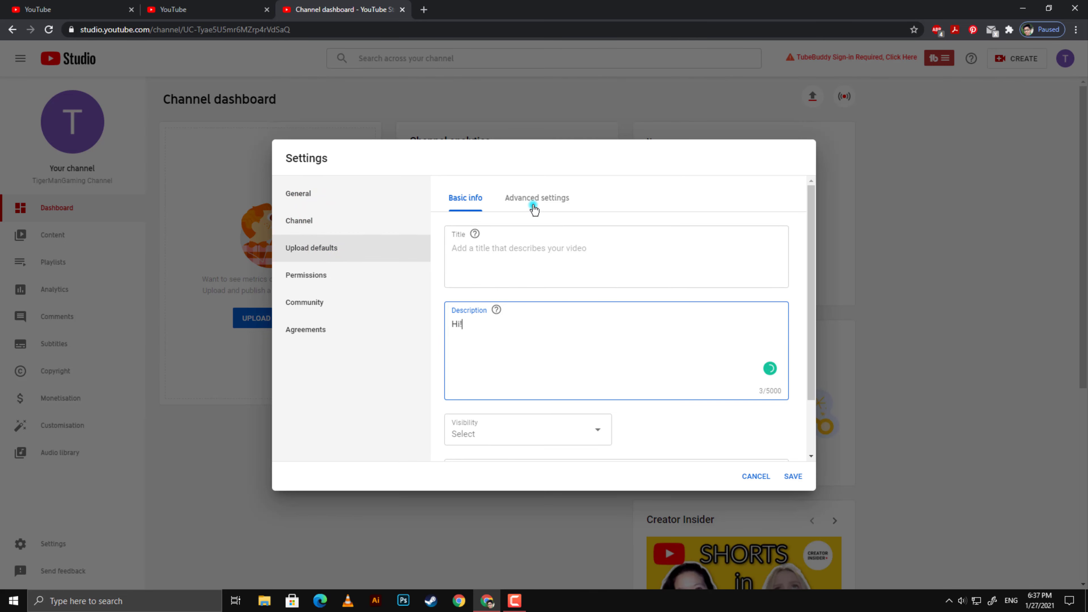
click(596, 203)
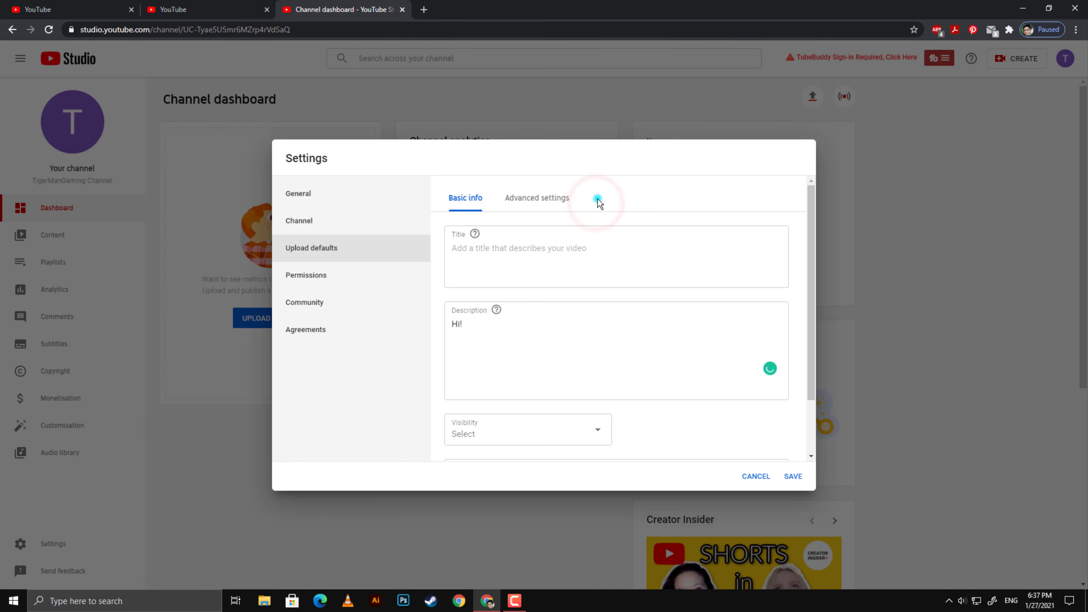